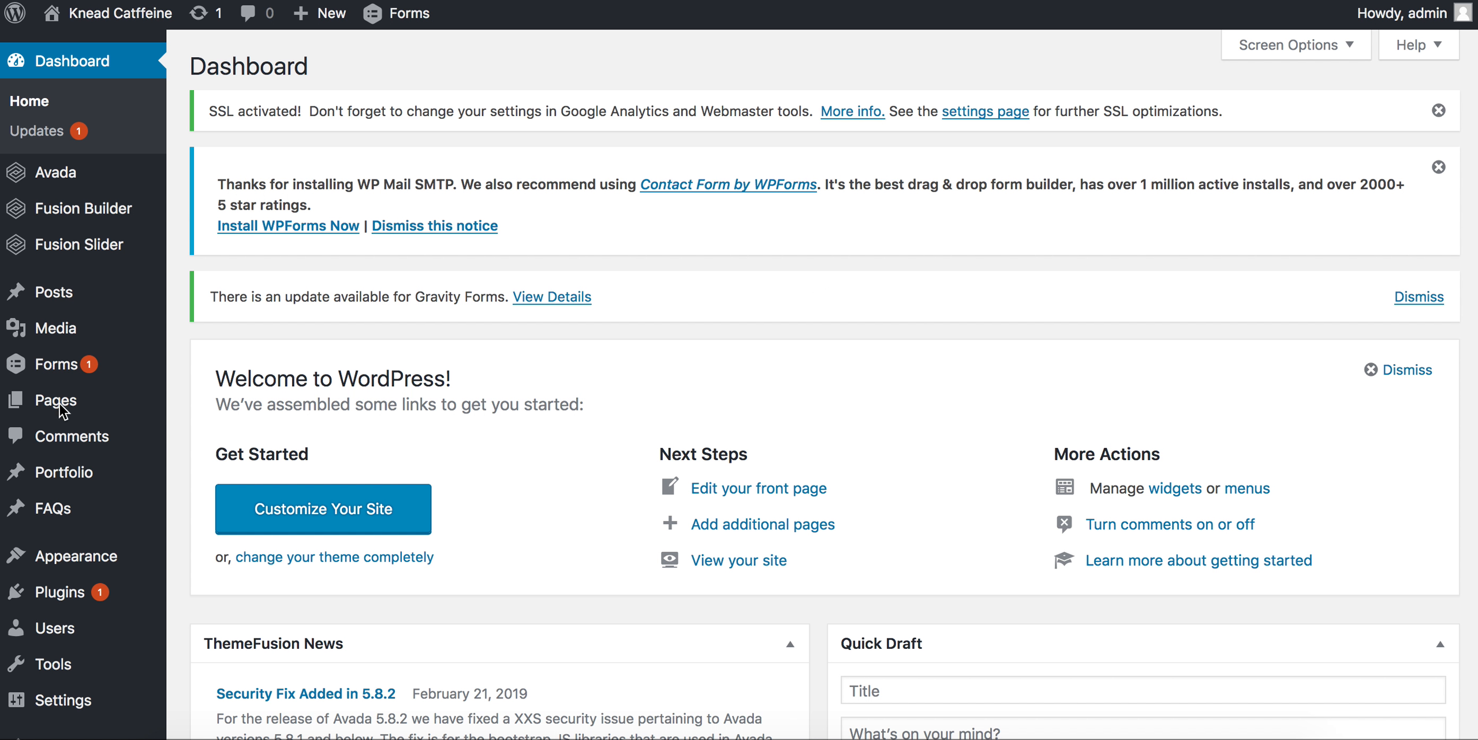
Step: Open the Knead Catffeine front page for editing from the list of pages
mouse_move(67, 410)
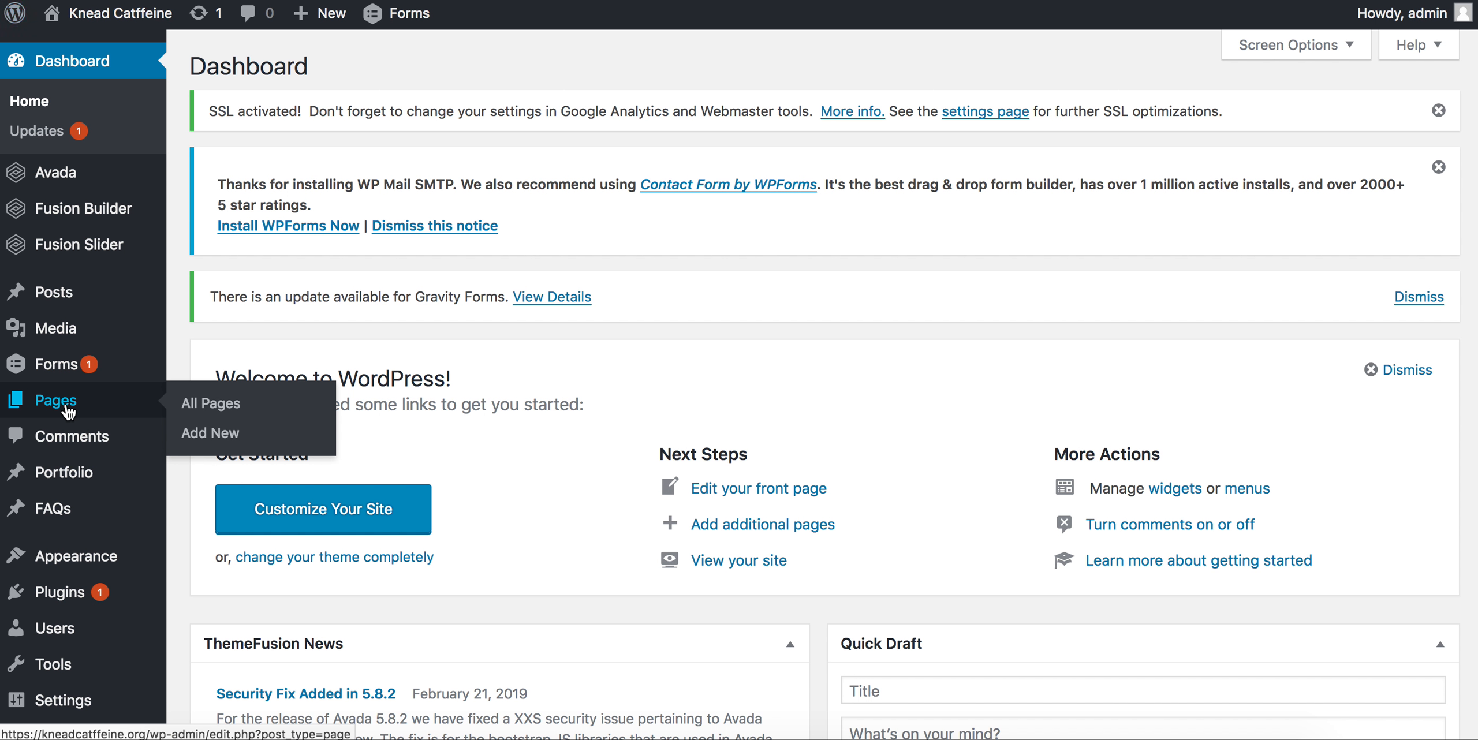
left_click(67, 410)
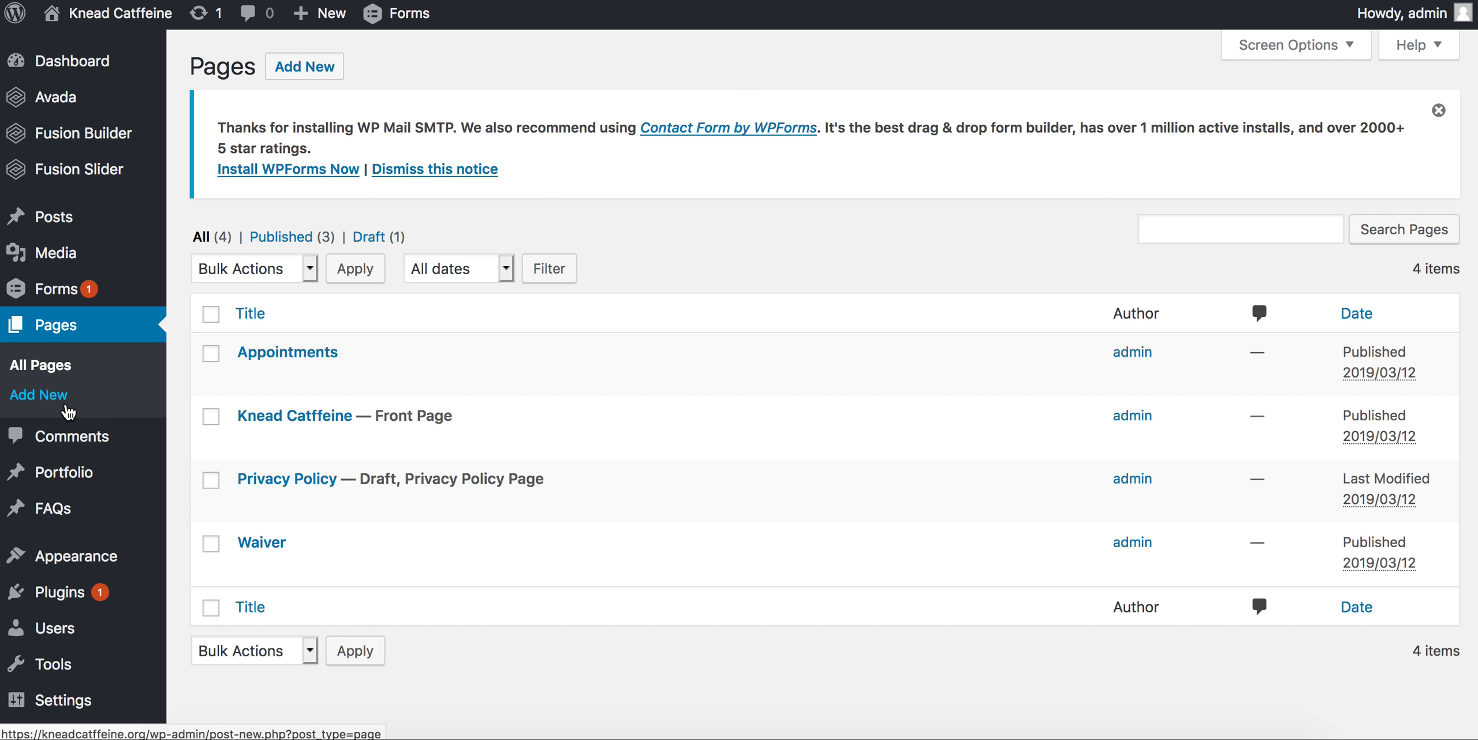
mouse_move(305, 428)
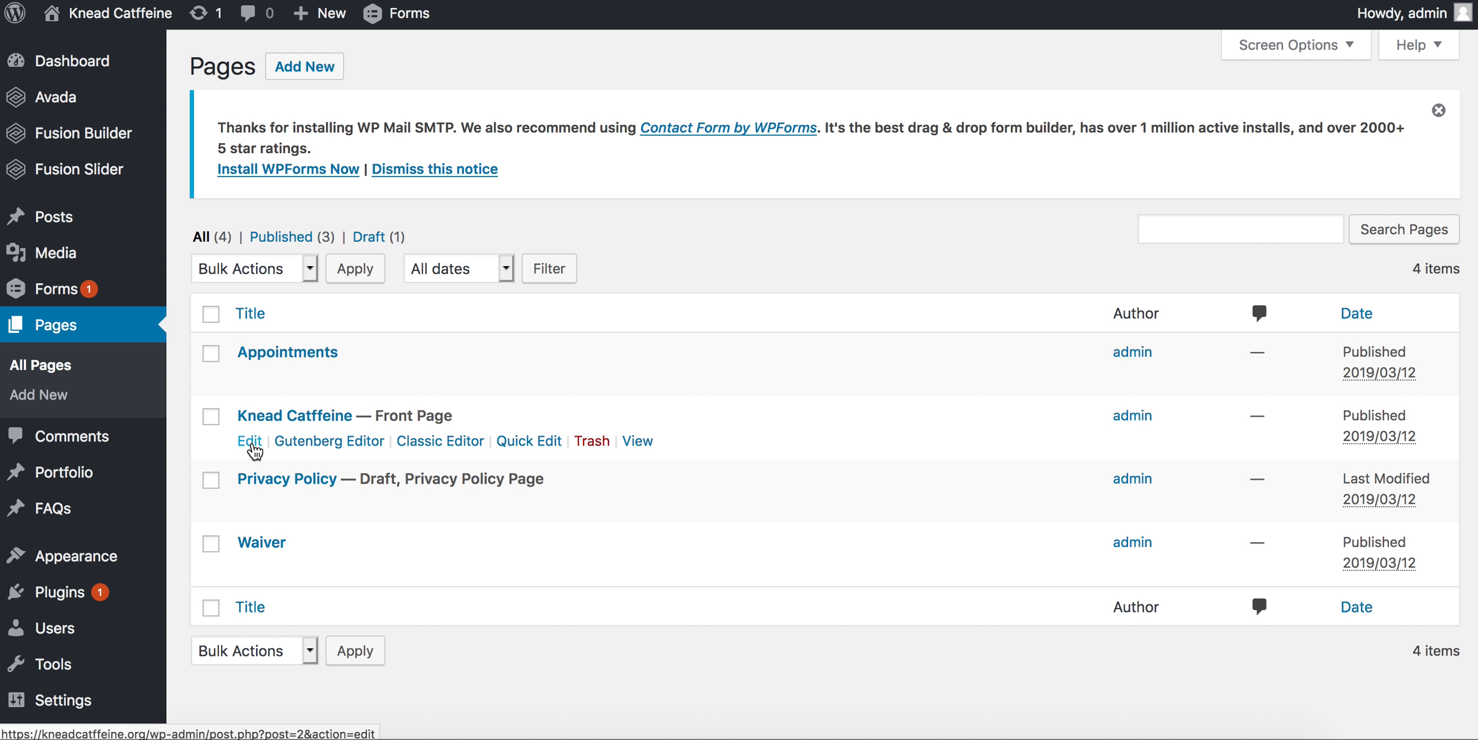
left_click(251, 441)
Step: Open the media library from the first container's image settings and check the pixel dimensions of hero-1.jpg
scroll(571, 404, "down", 6)
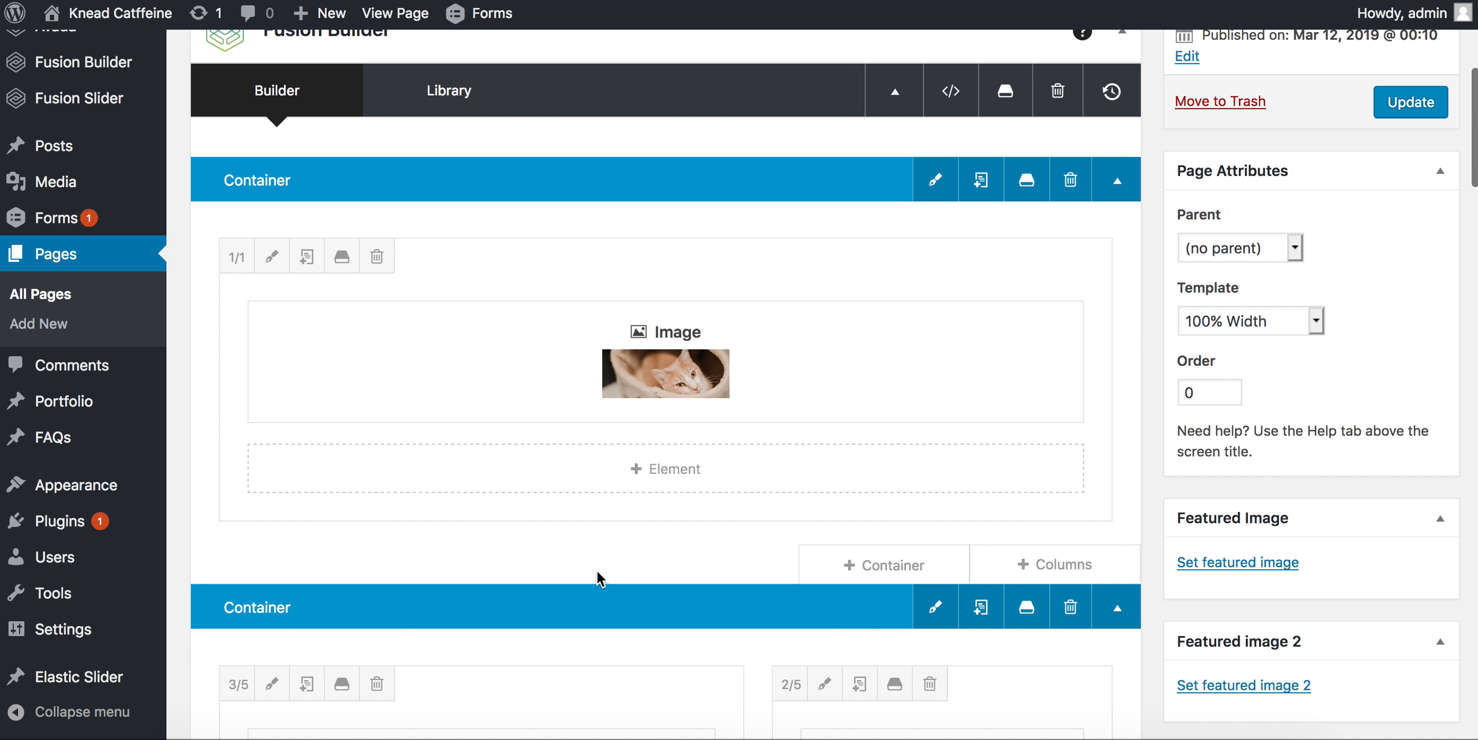
mouse_move(553, 412)
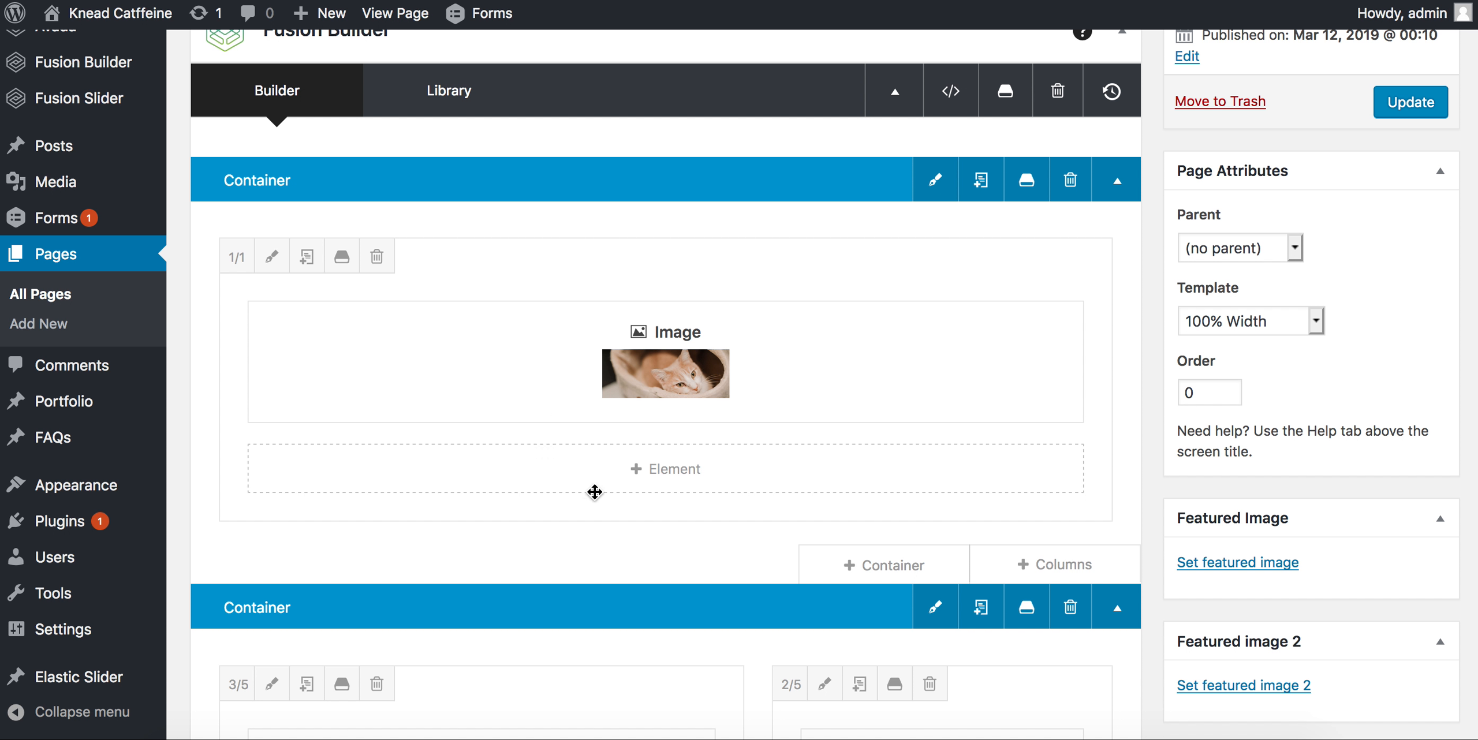
mouse_move(632, 408)
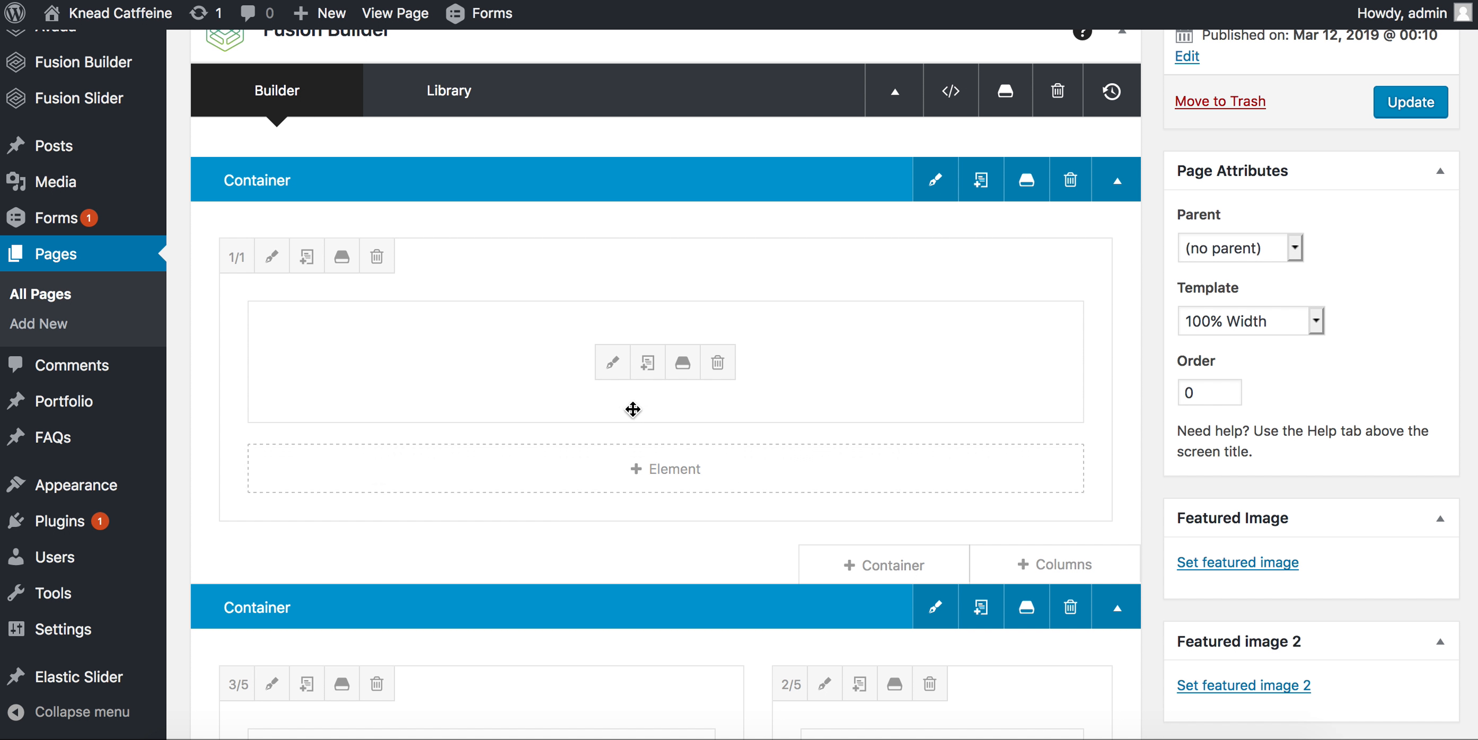
left_click(613, 364)
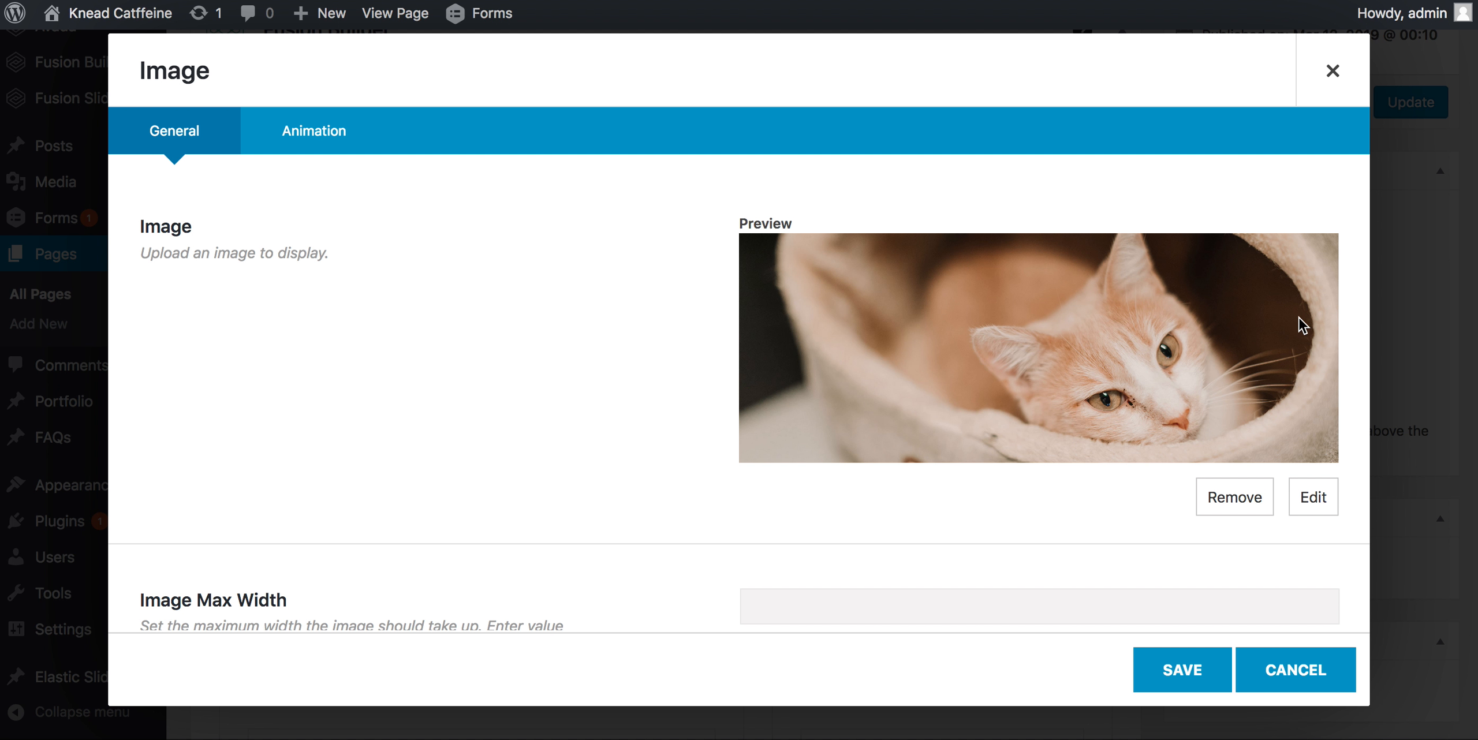
left_click(1316, 501)
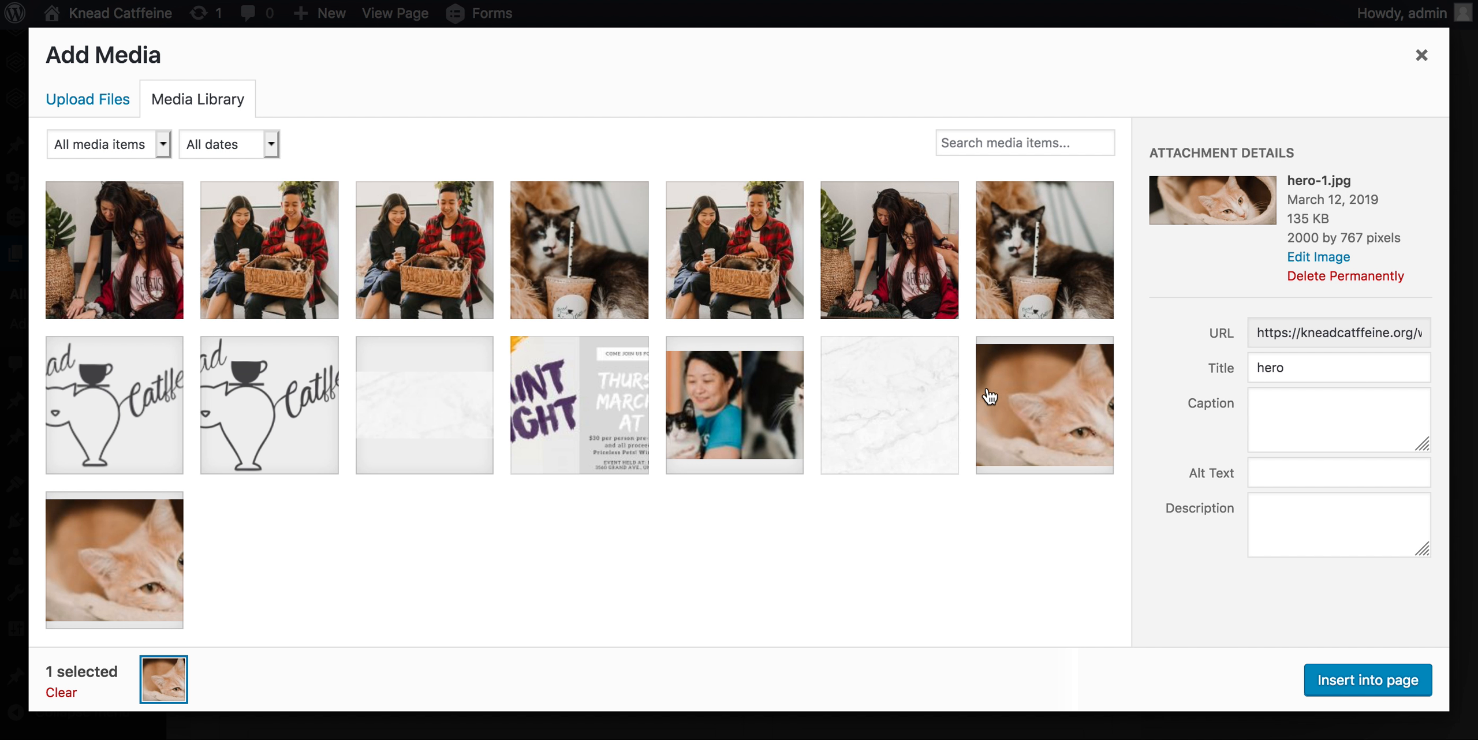
left_click(1021, 456)
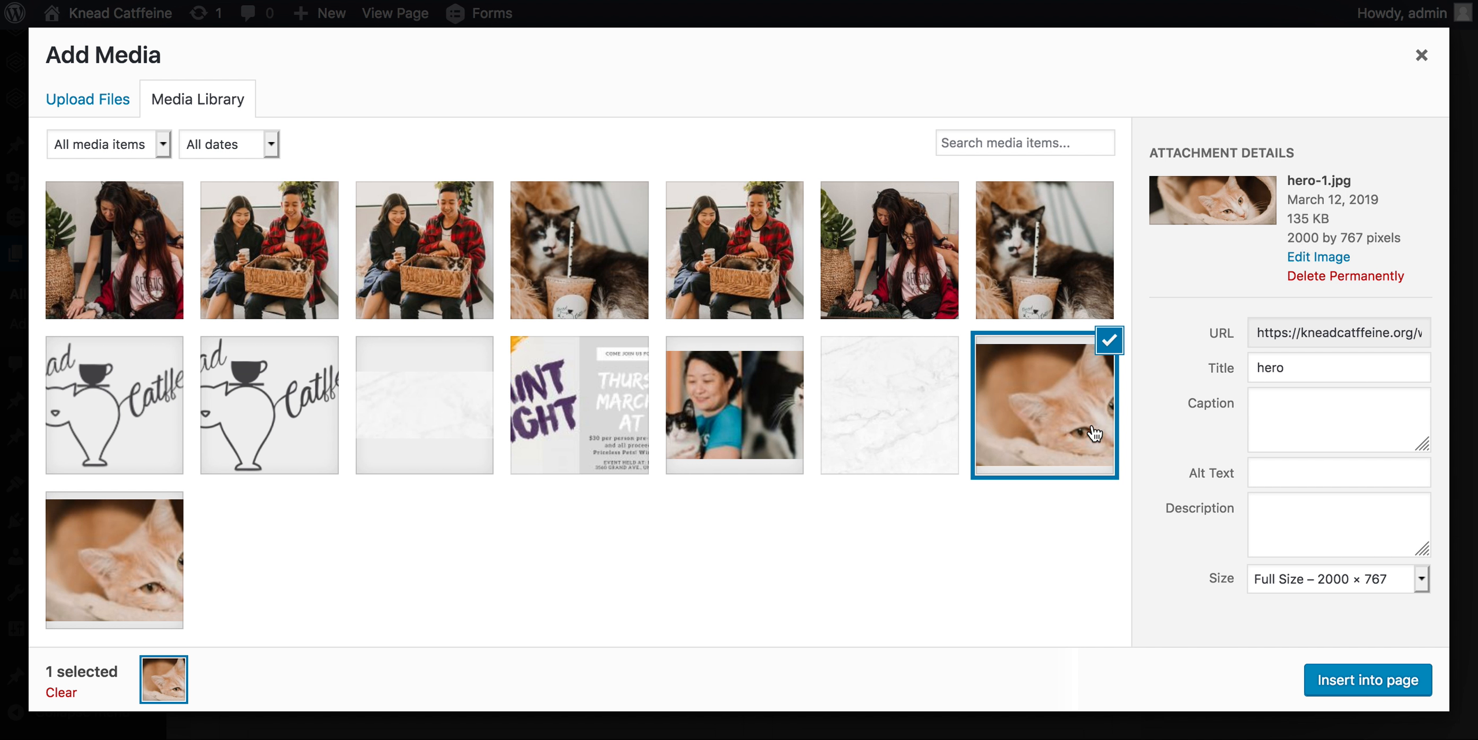
triple_click(1309, 236)
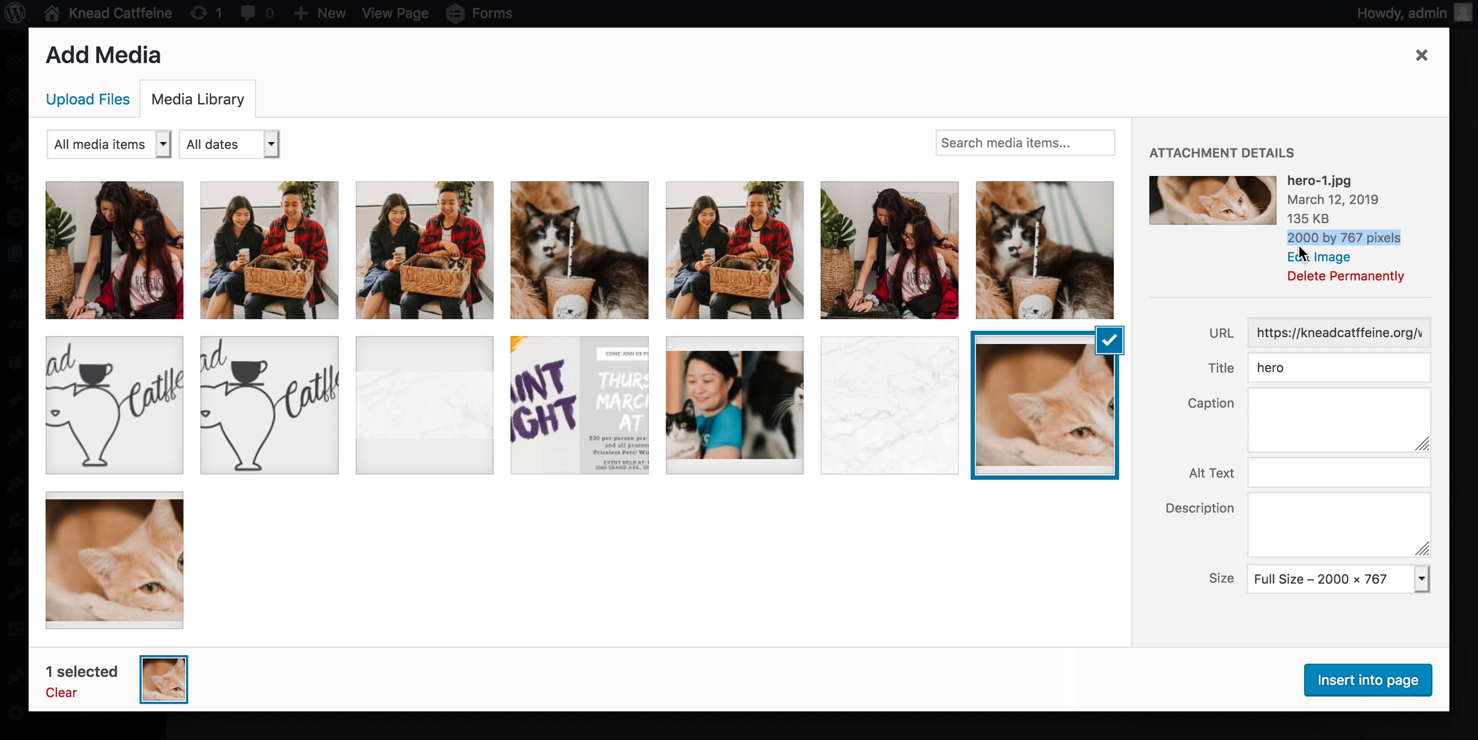
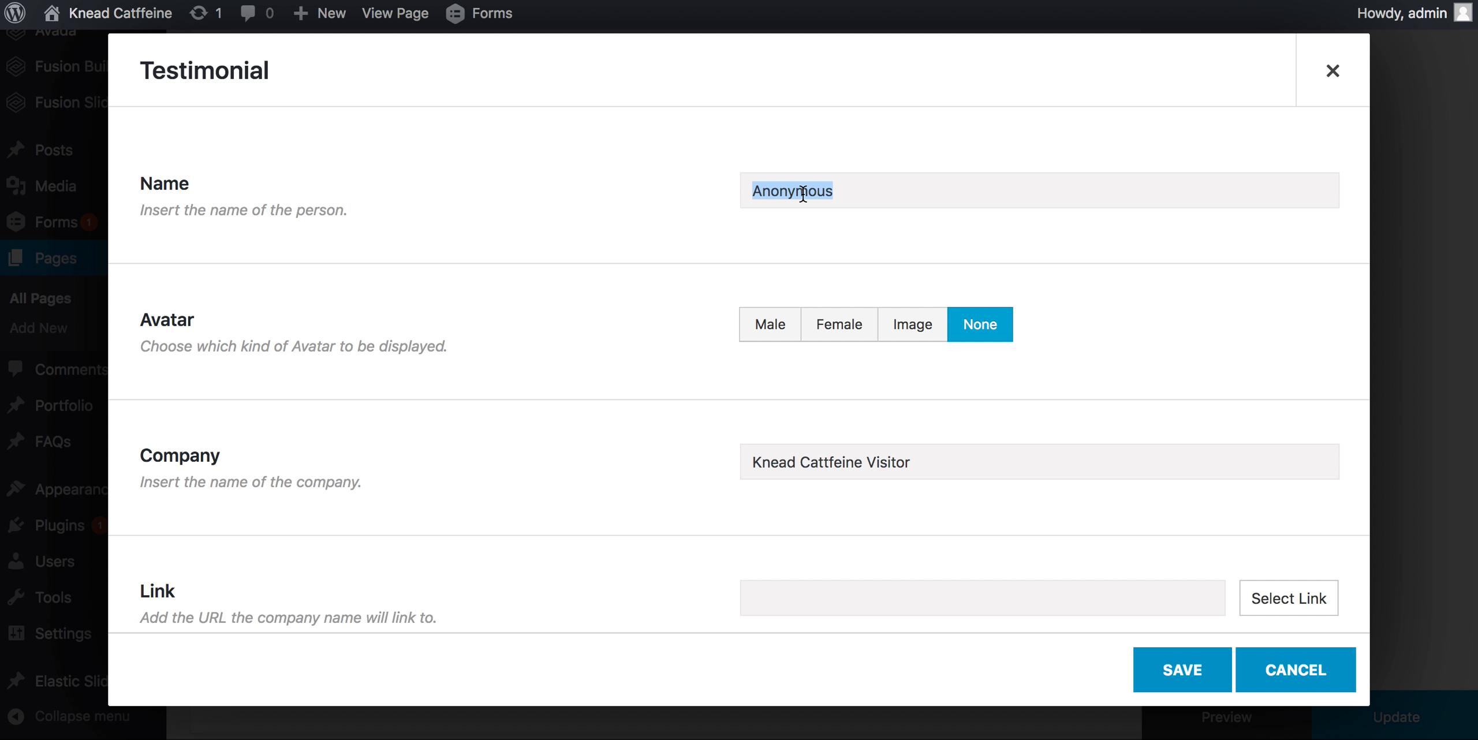
Step: Extend the Anonymous testimonial's content to read "Very comfy and nice people. Loved the cats and the coffee!" and save it
left_click(811, 466)
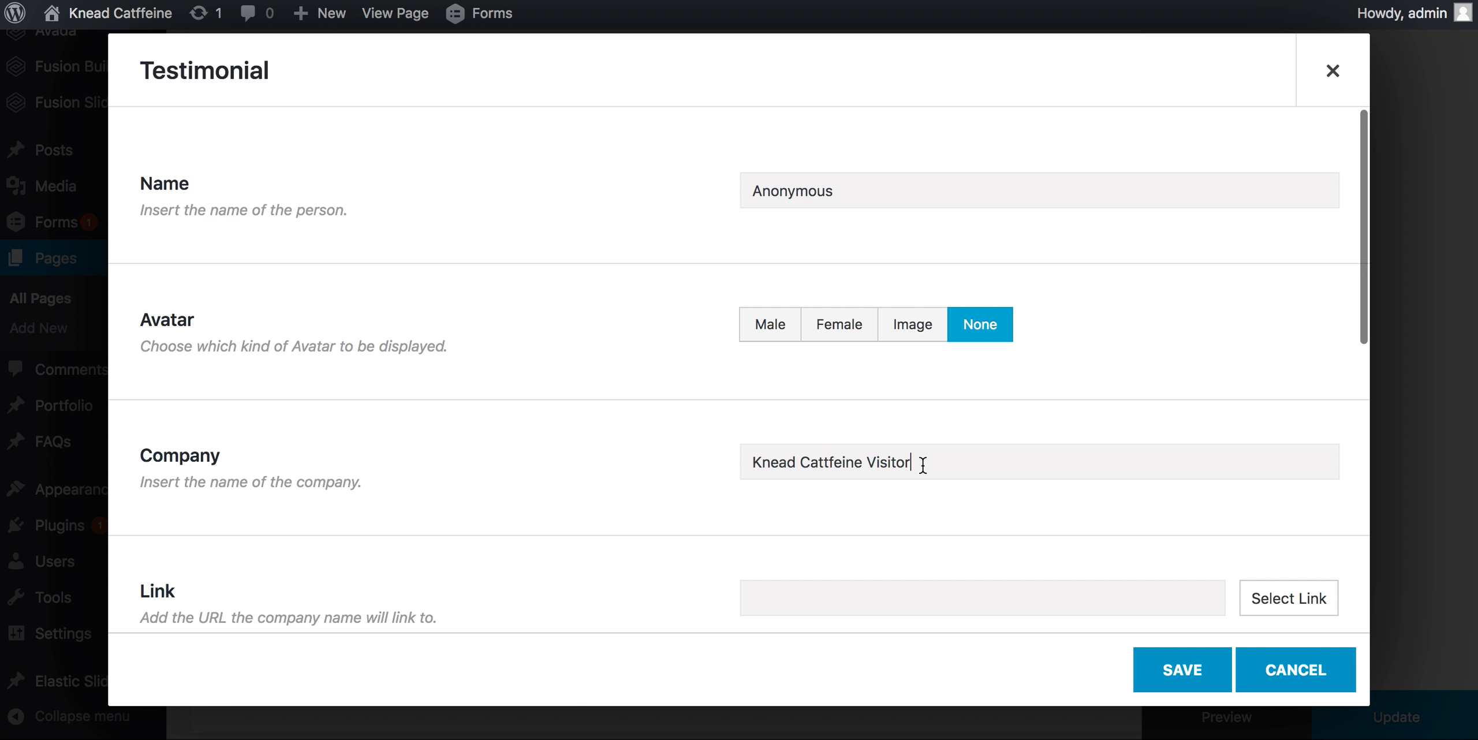
scroll(923, 465, "down", 5)
scroll(923, 466, "down", 4)
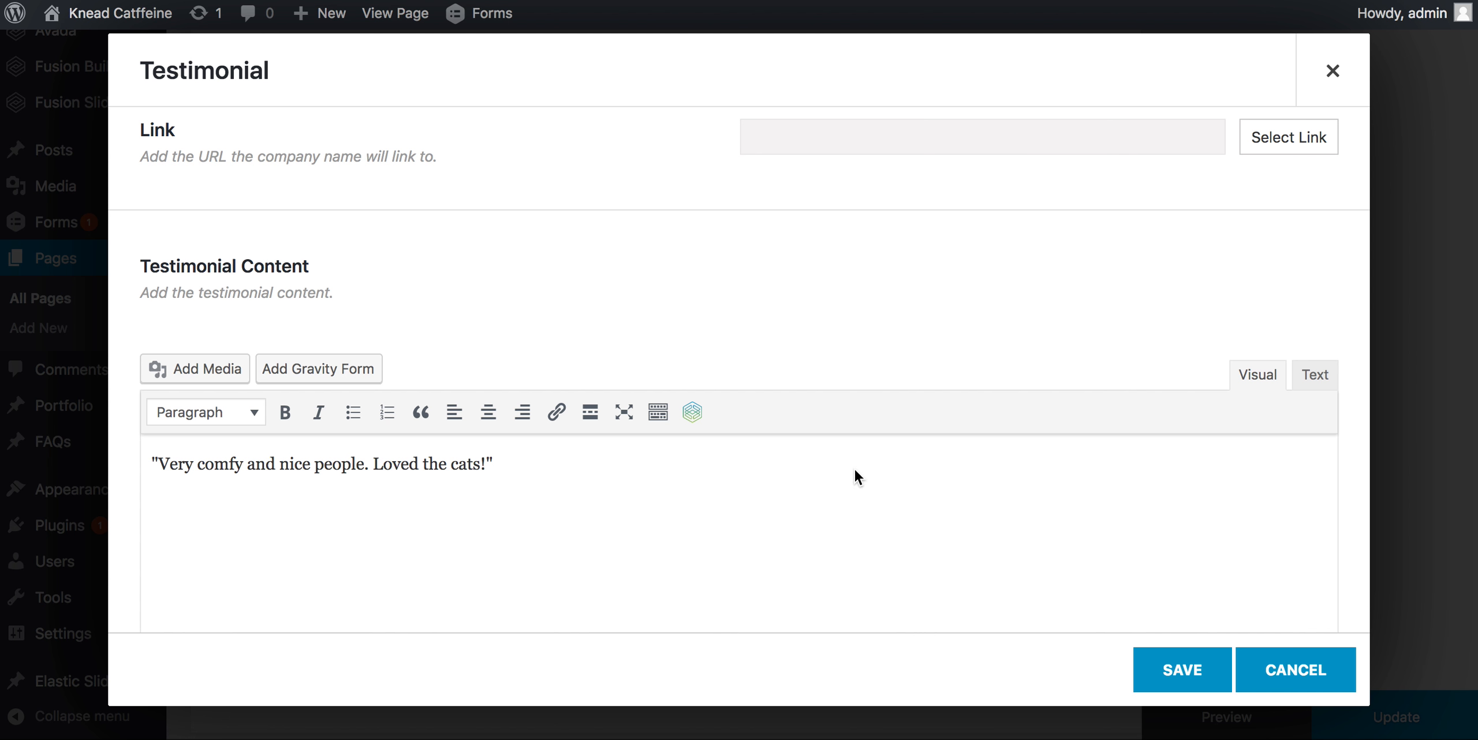
left_click(1322, 381)
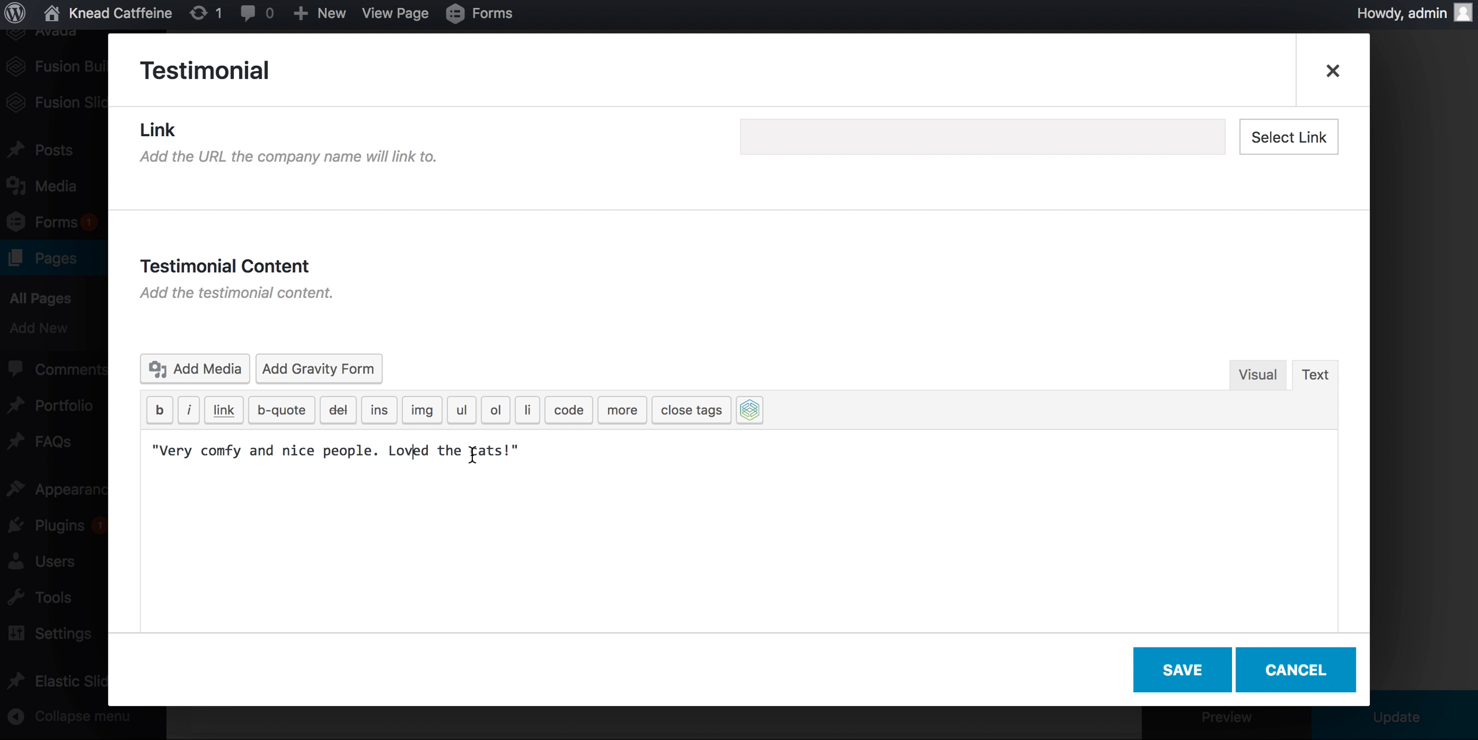
left_click(502, 452)
type("and the coffee")
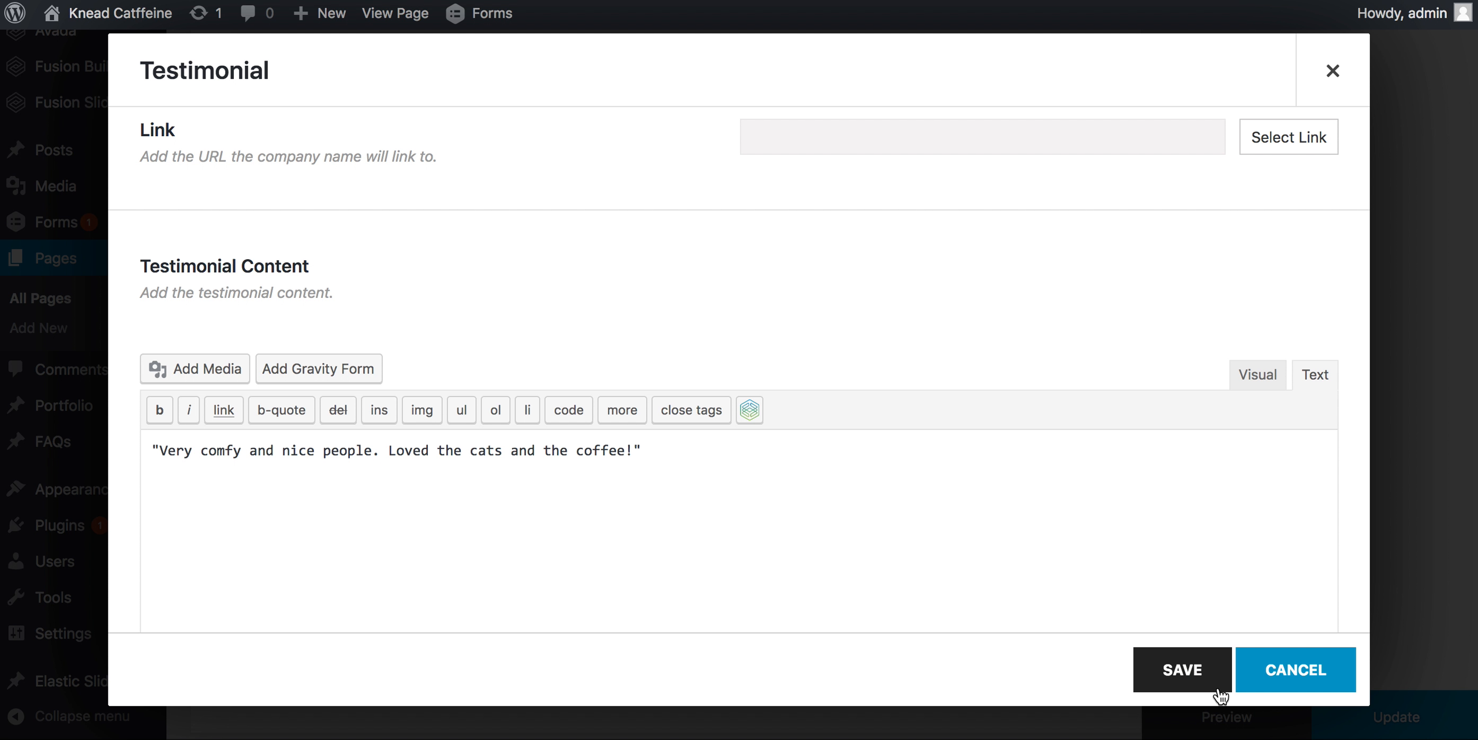
left_click(1212, 684)
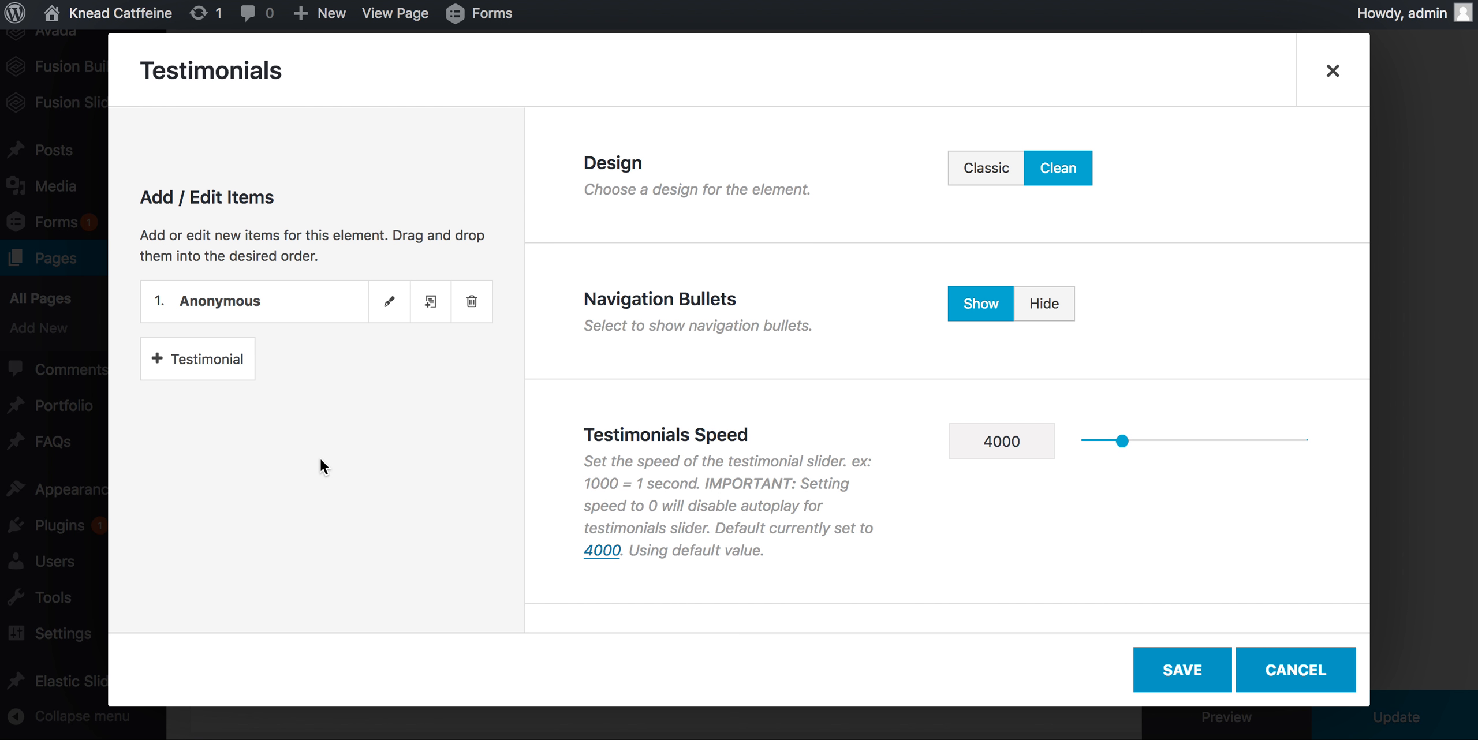
Step: Add a second testimonial with the name "Name of Person", the company "Visitor" and no avatar
left_click(222, 372)
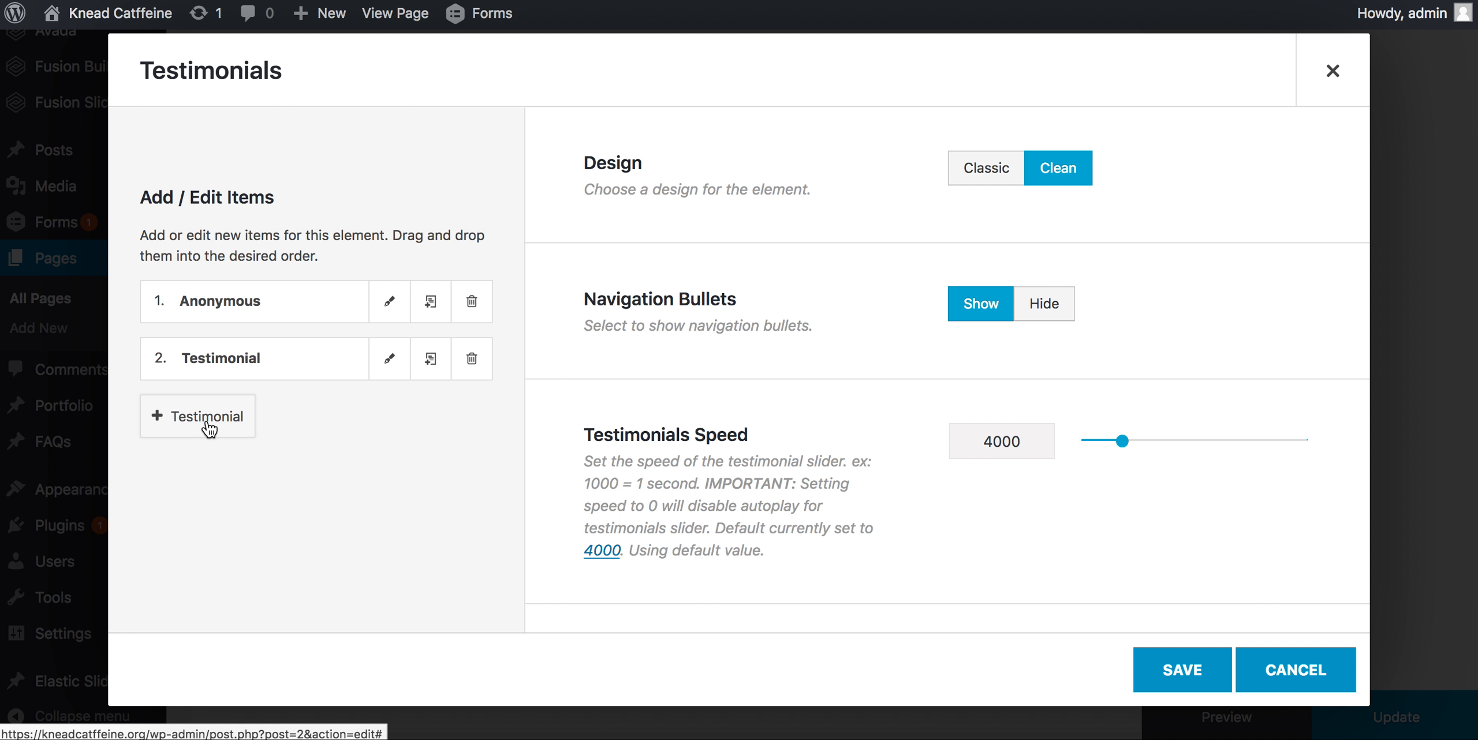
left_click(376, 369)
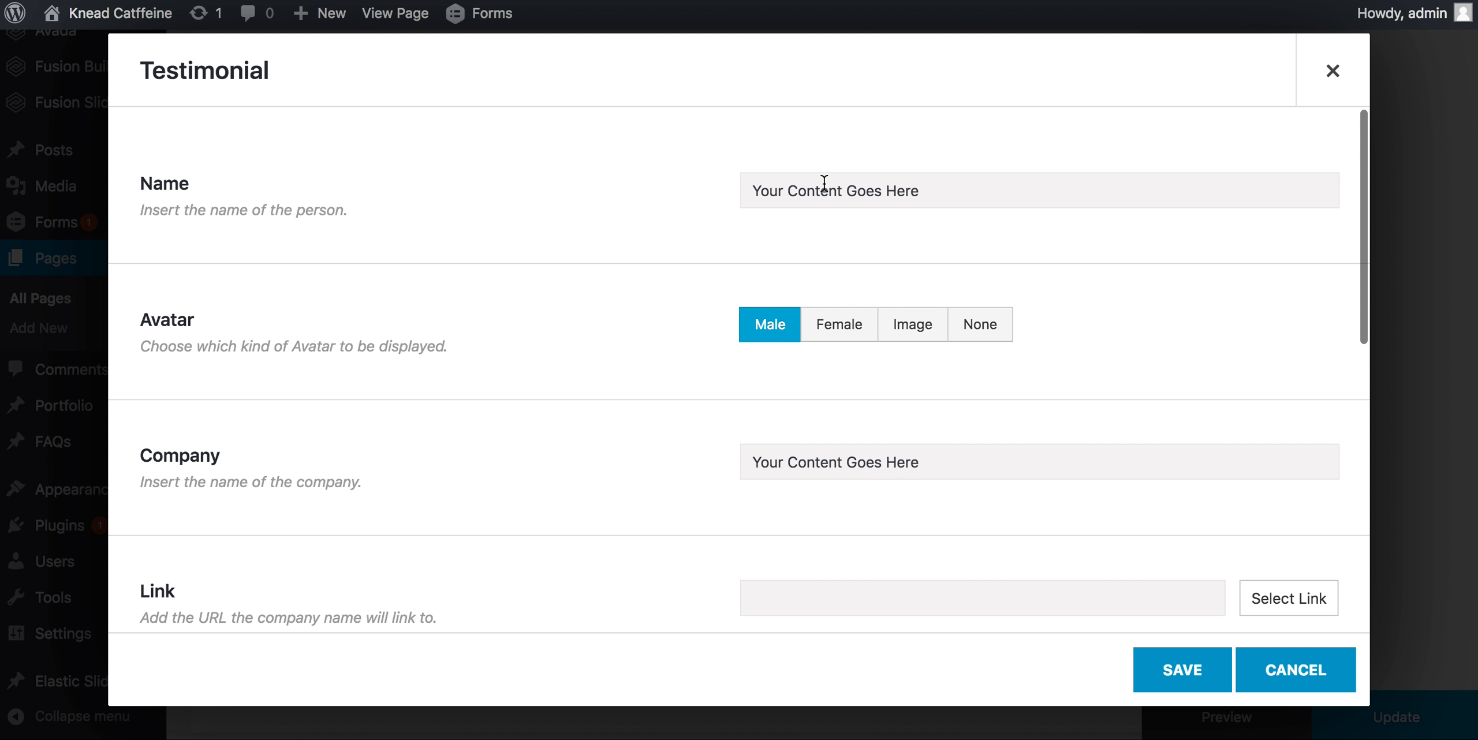
left_click(823, 188)
type("Name ")
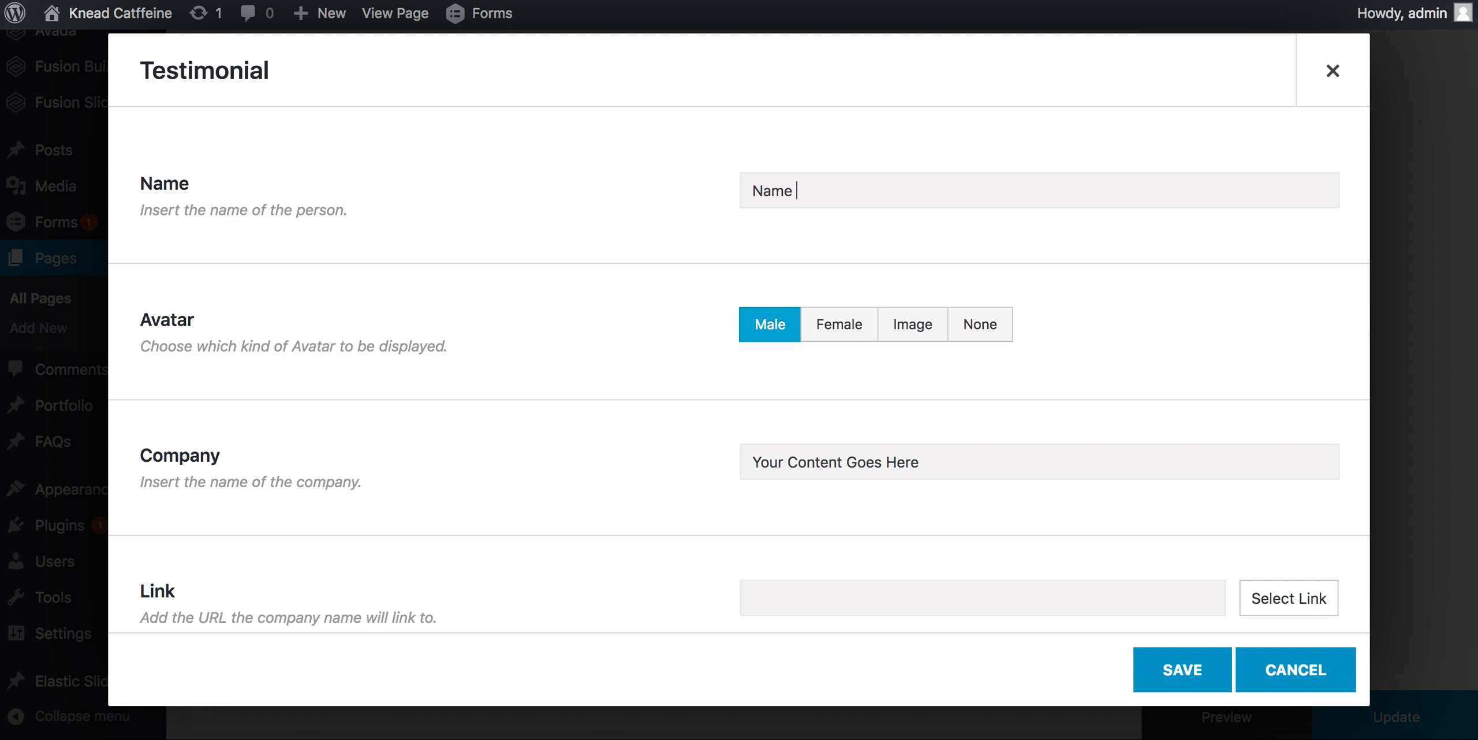
type("of Perso")
type("n")
left_click(832, 462)
type("Visitor")
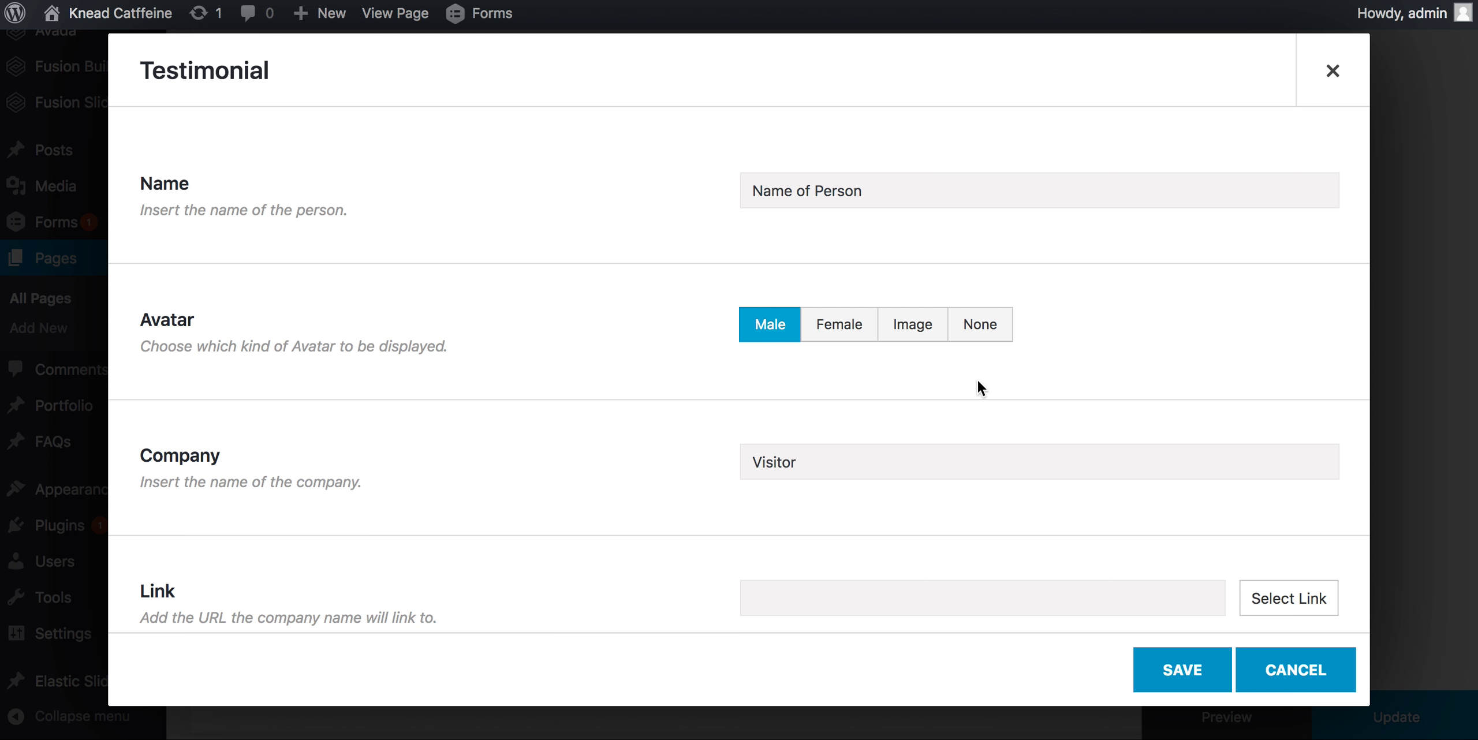
left_click(982, 326)
Step: Replace the new testimonial's placeholder content with "Here is a new testimonial." and save it
scroll(907, 526, "down", 4)
scroll(906, 525, "down", 3)
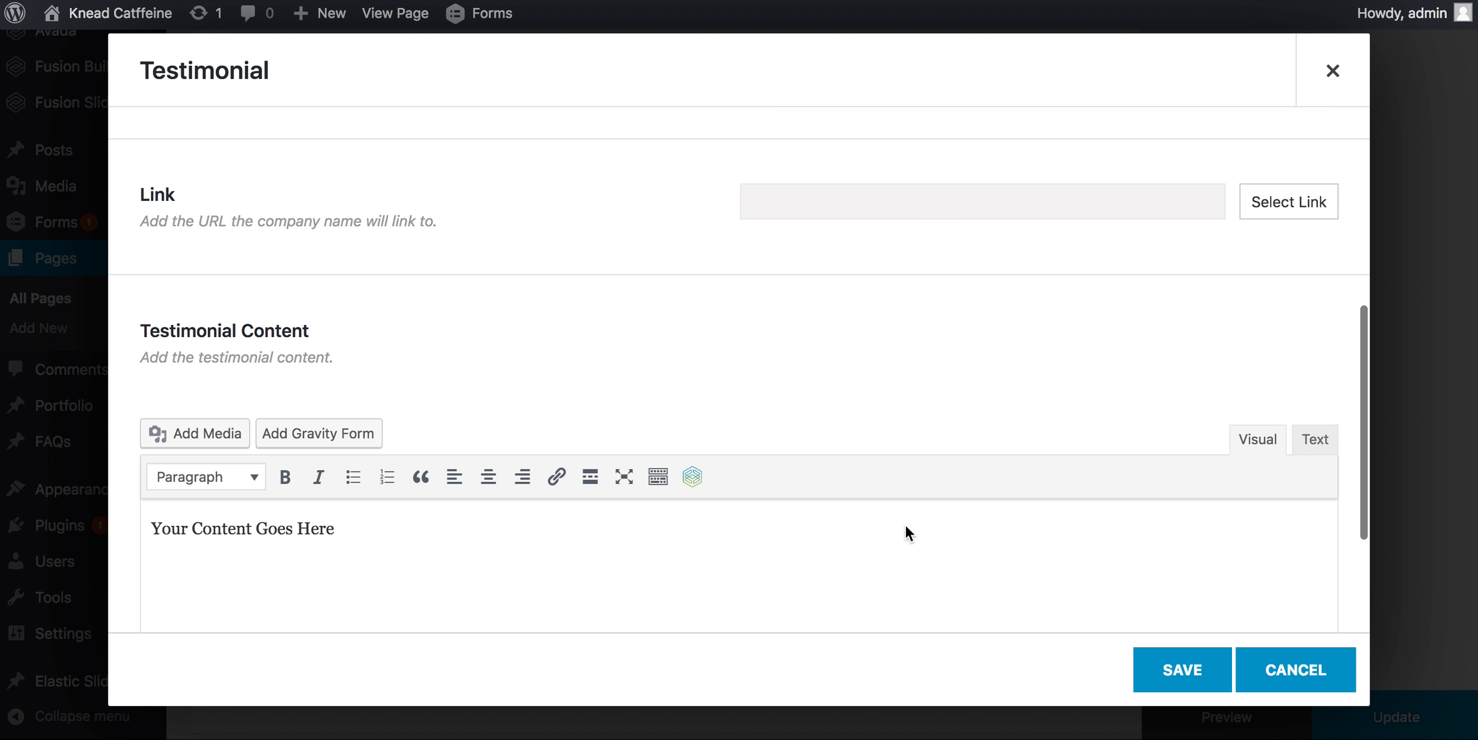
left_click(719, 537)
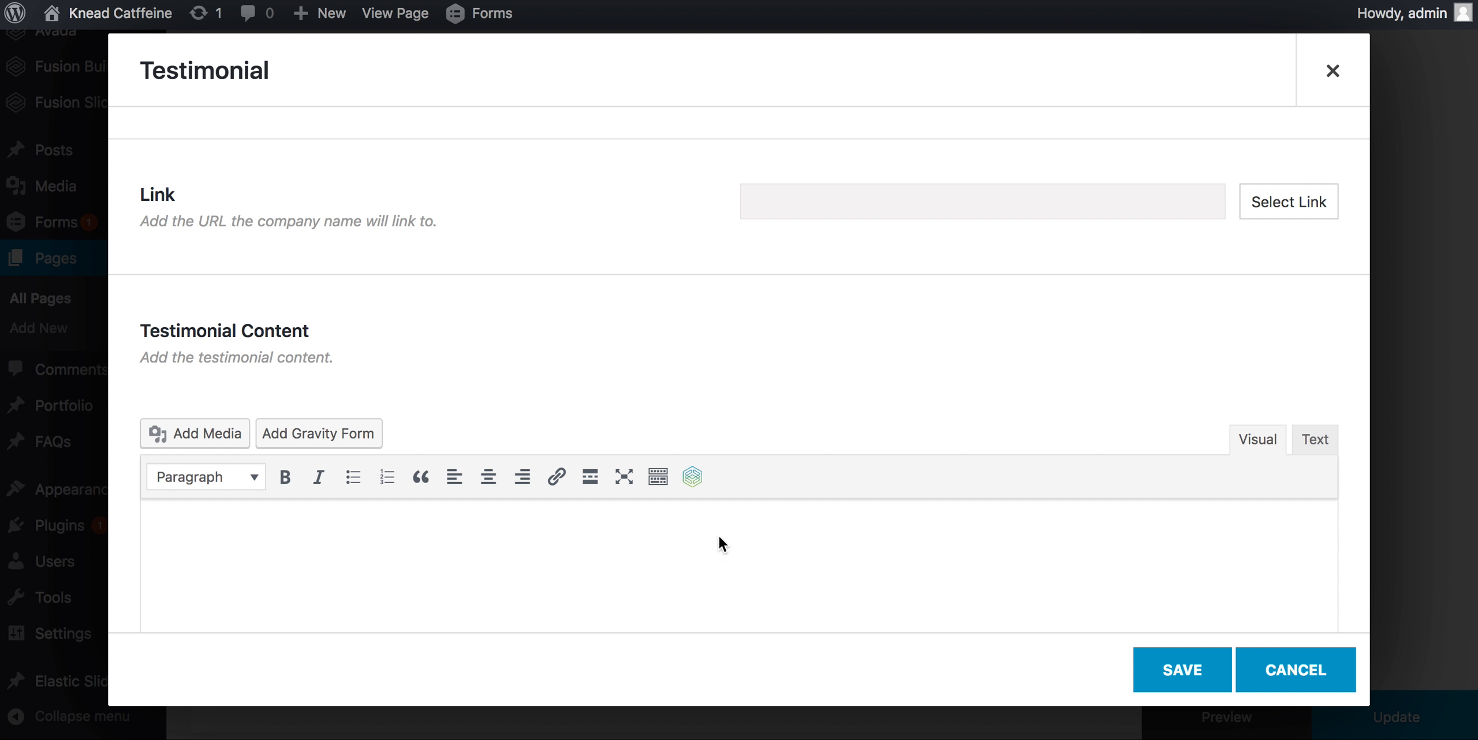
left_click(1319, 444)
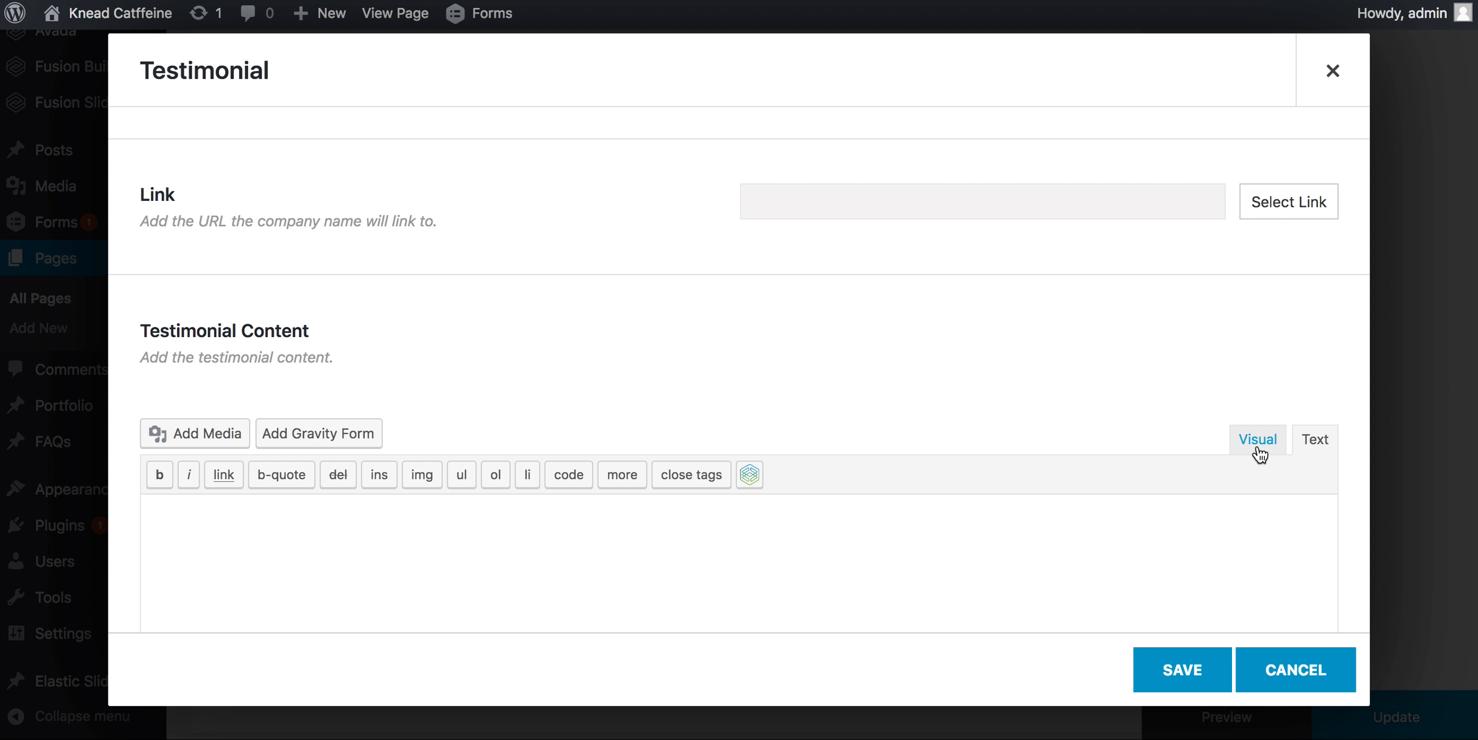
left_click(1010, 518)
type("Here is a new testin")
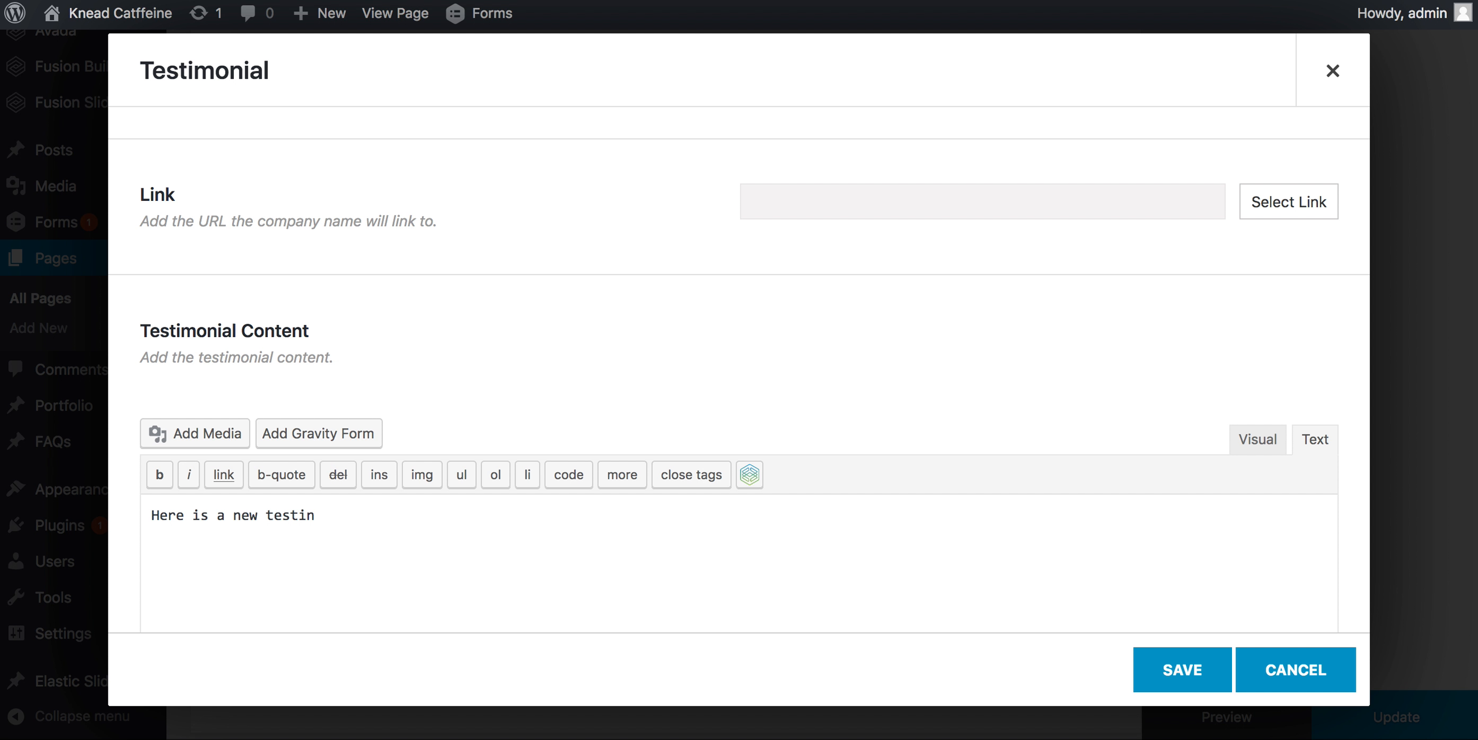
key("BackSpace")
type("monials.")
key("BackSpace")
key("BackSpace")
type(".")
left_click(1183, 670)
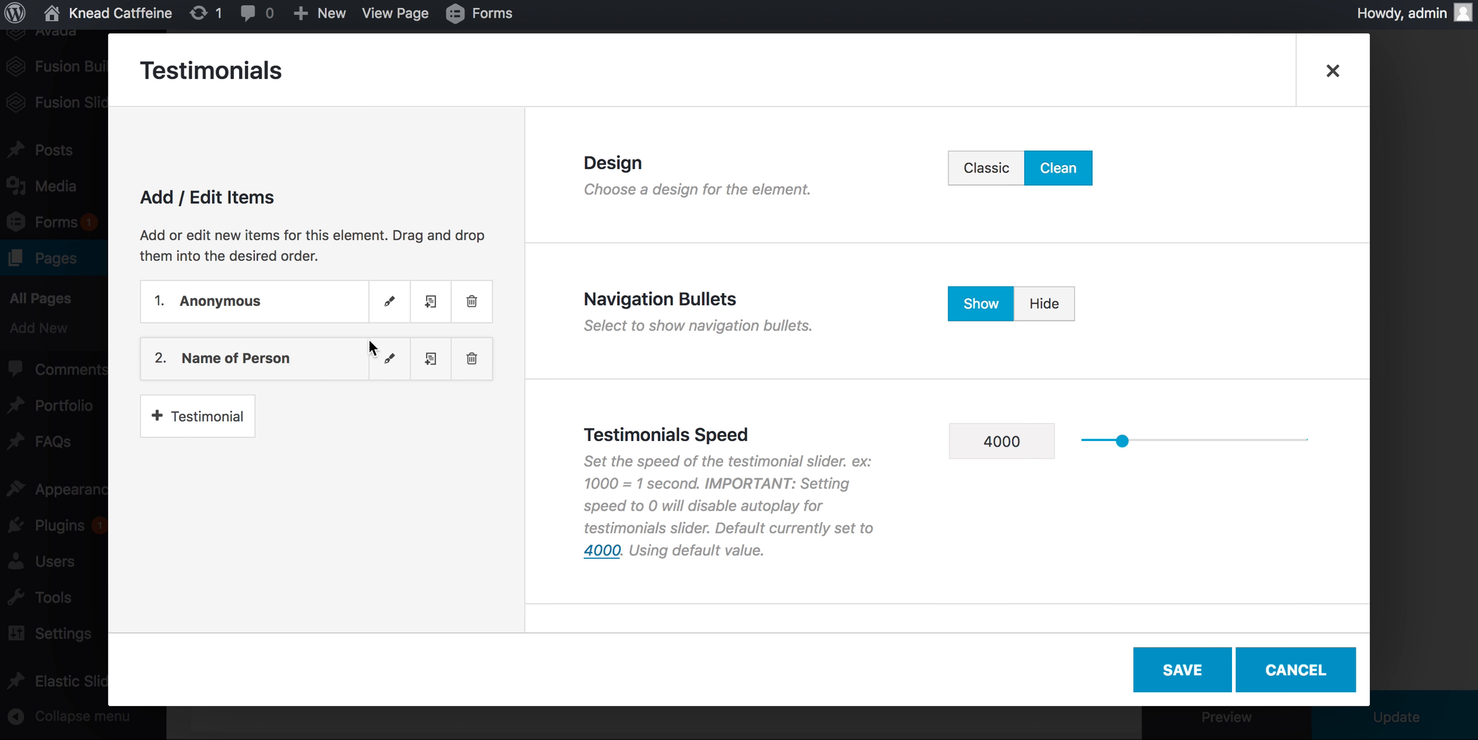
Step: Make three duplicates of the Anonymous testimonial and move "Name of Person" up to fourth place in the list
left_click(431, 302)
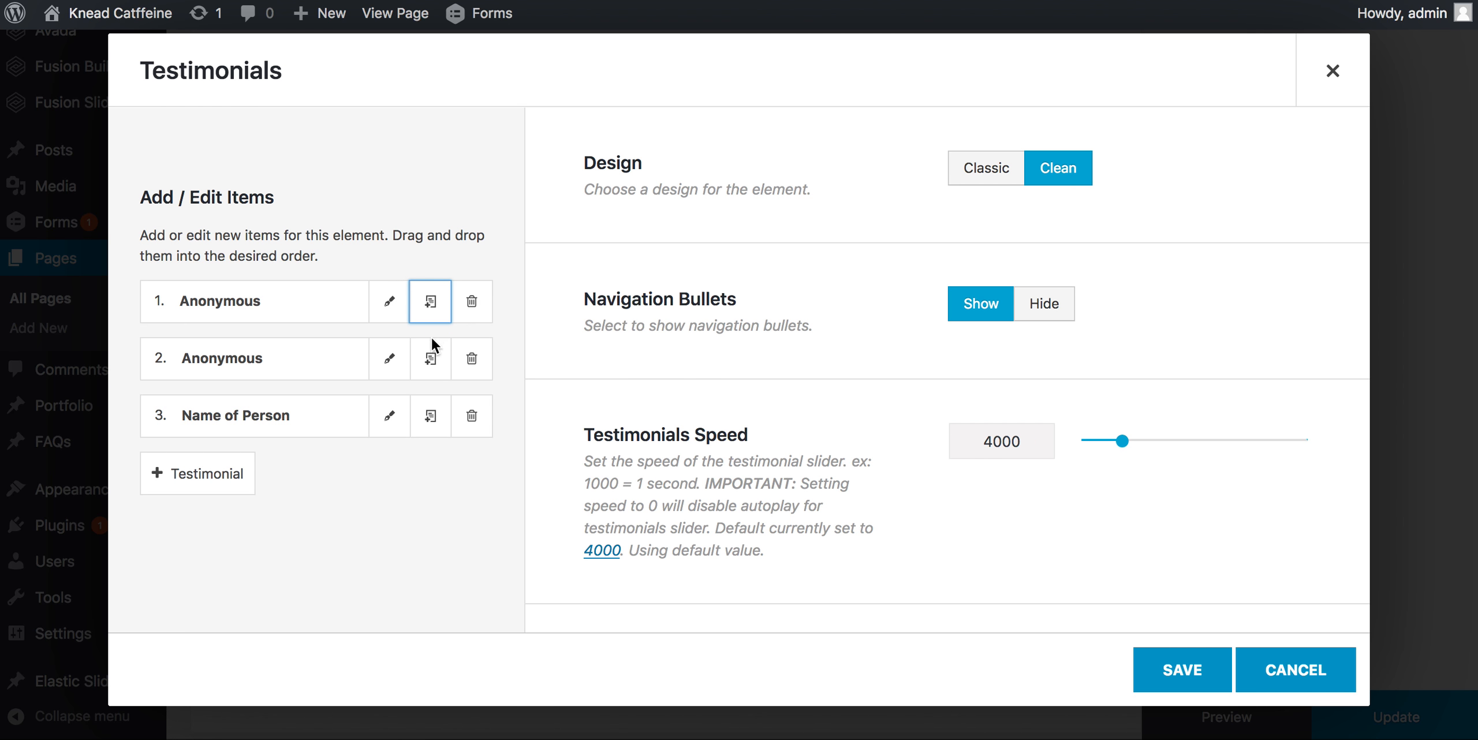
left_click(430, 363)
left_click(431, 362)
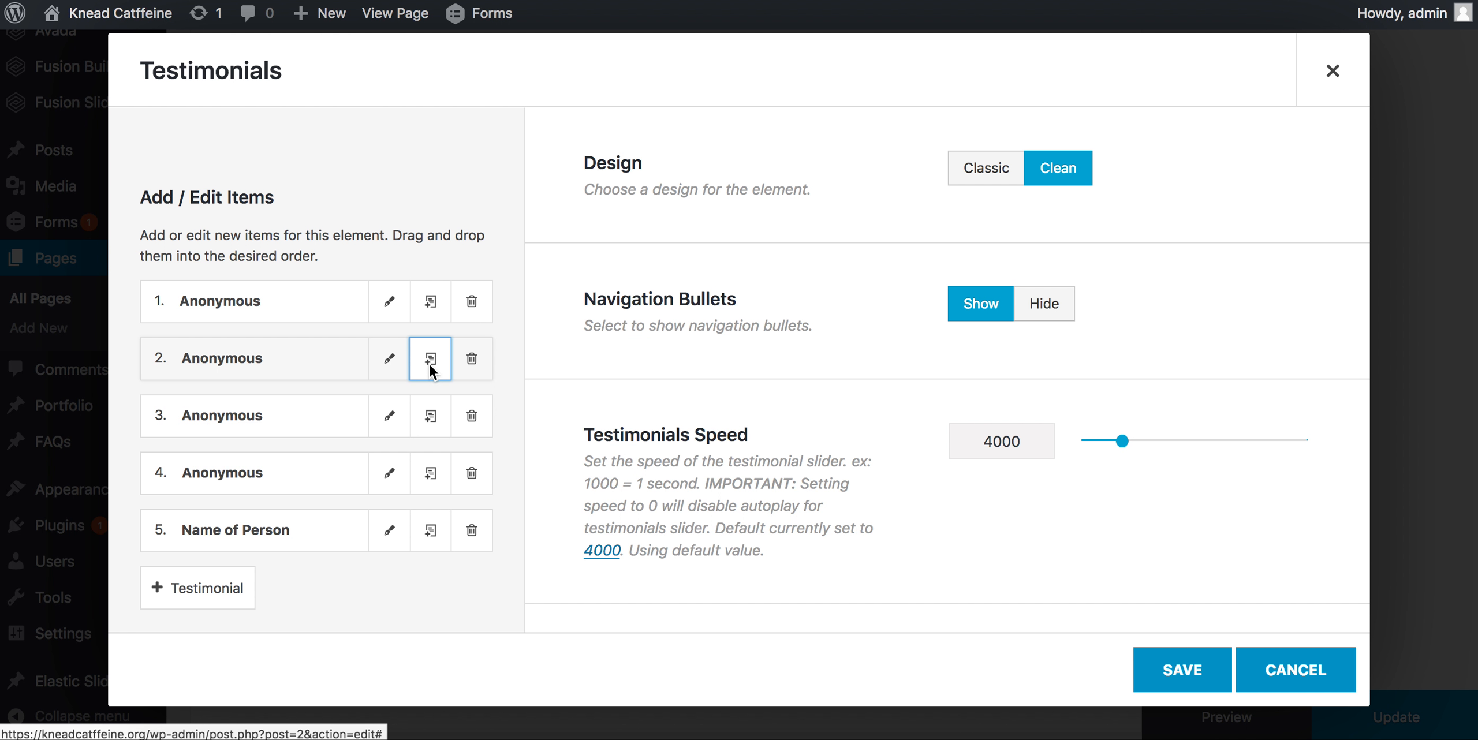
mouse_move(321, 463)
left_mouse_down()
mouse_move(330, 290)
mouse_move(327, 475)
left_mouse_up()
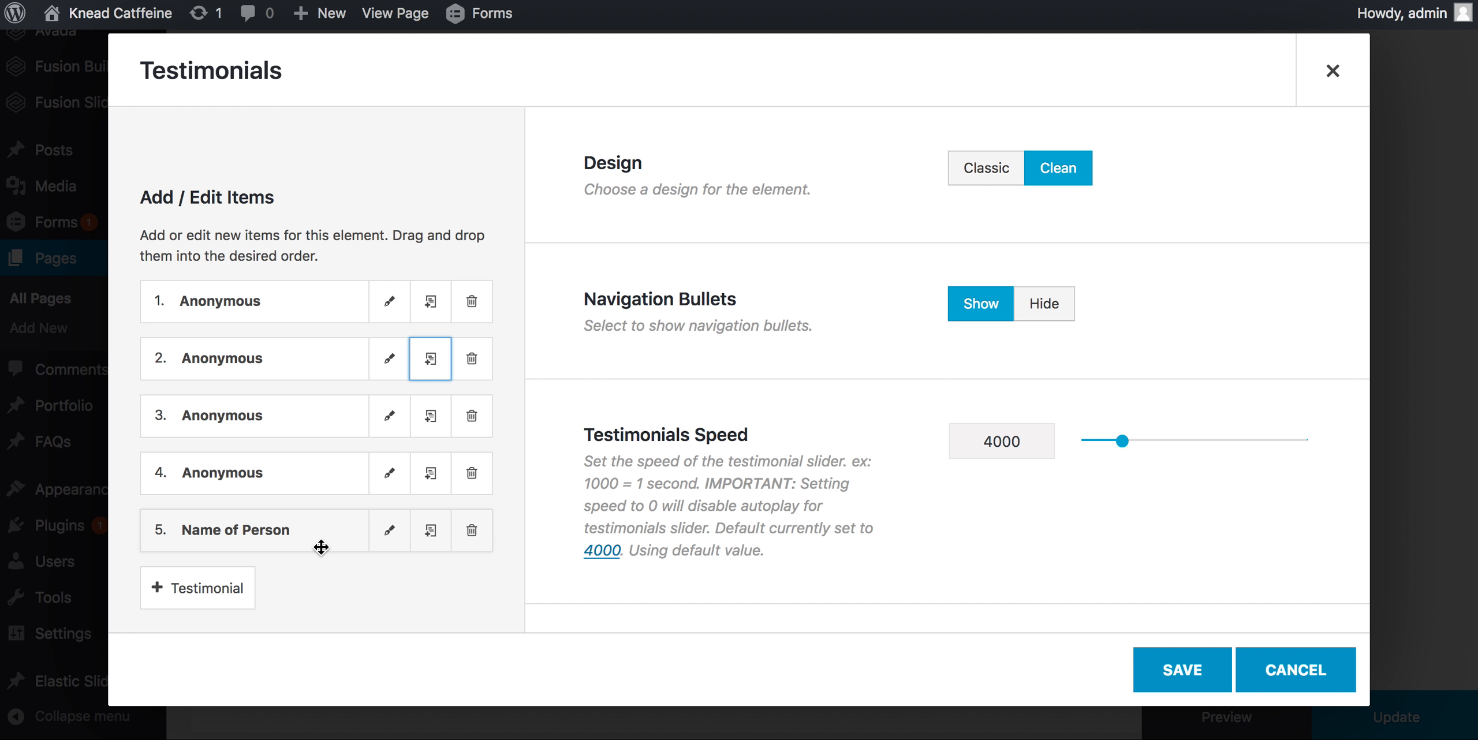
left_click_drag(321, 547, 319, 495)
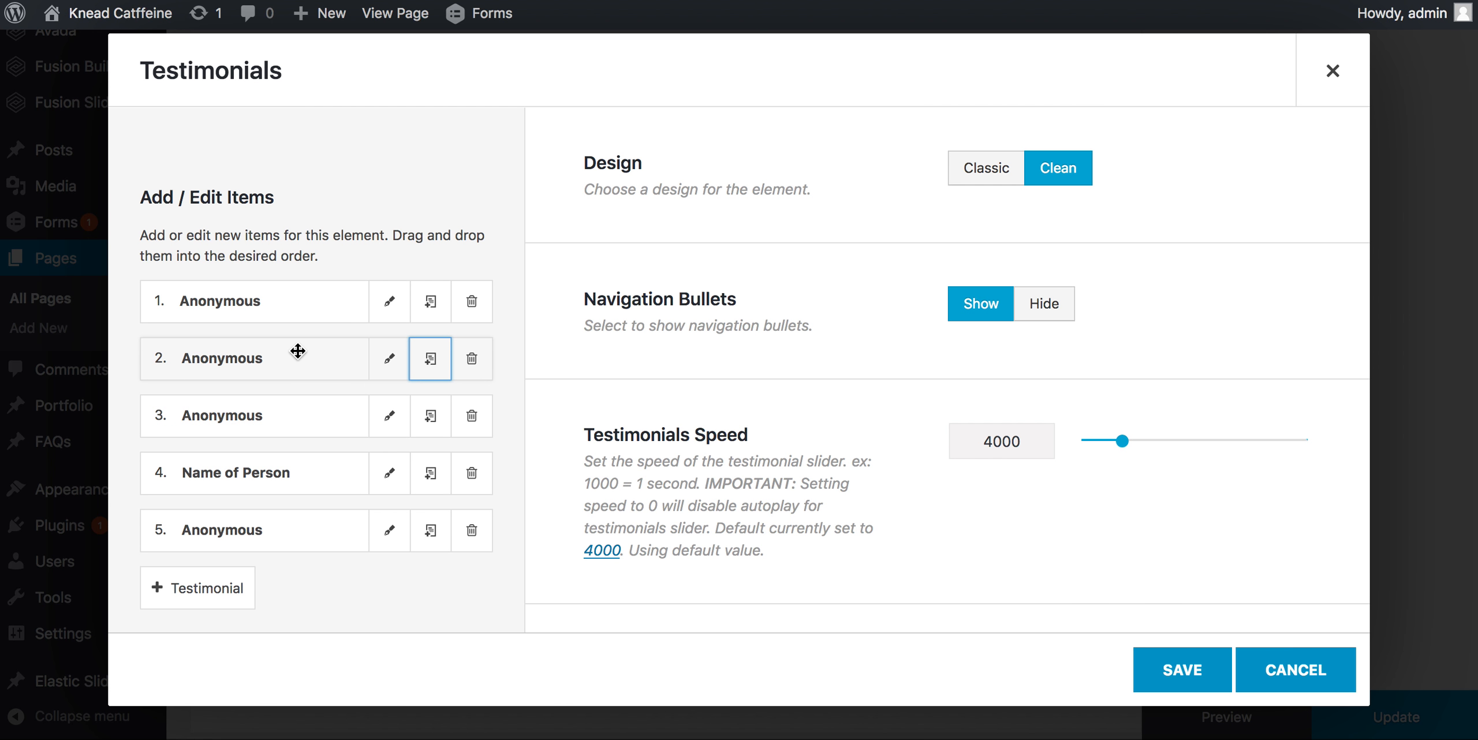
Step: Change the name of the second testimonial in the list to "New Name"
left_click(396, 368)
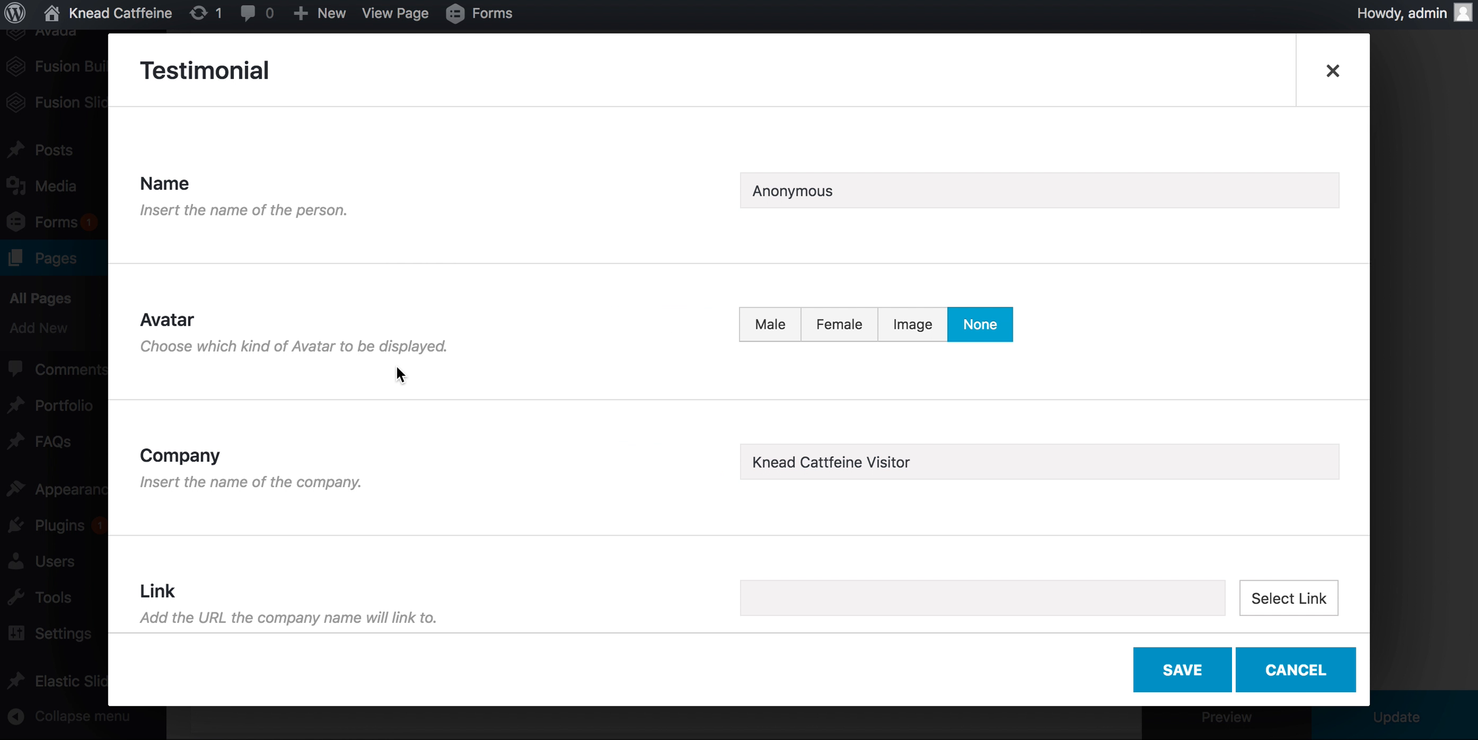
double_click(785, 192)
type("T")
key("BackSpace")
type("New Name")
triple_click(820, 454)
type("B")
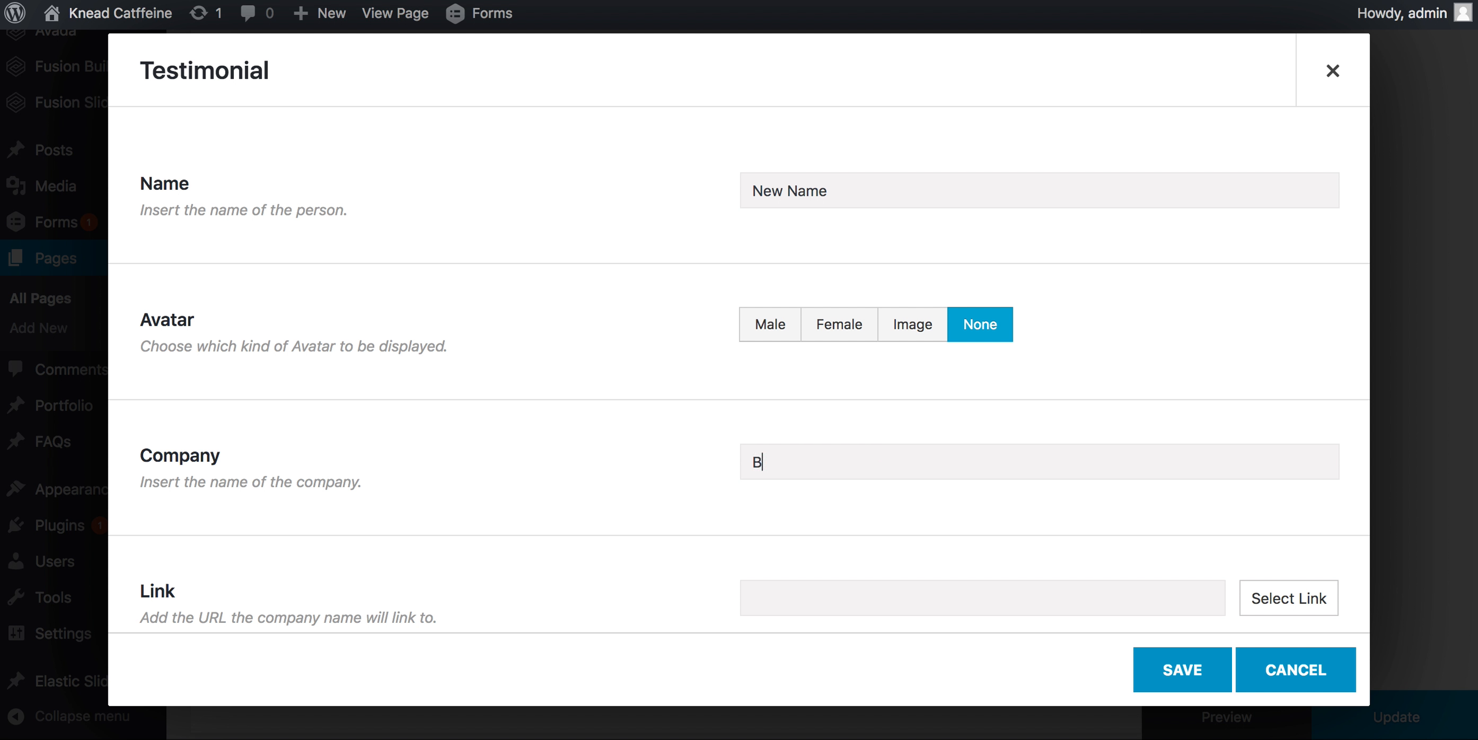
key("BackSpace")
type("B")
key("super+z")
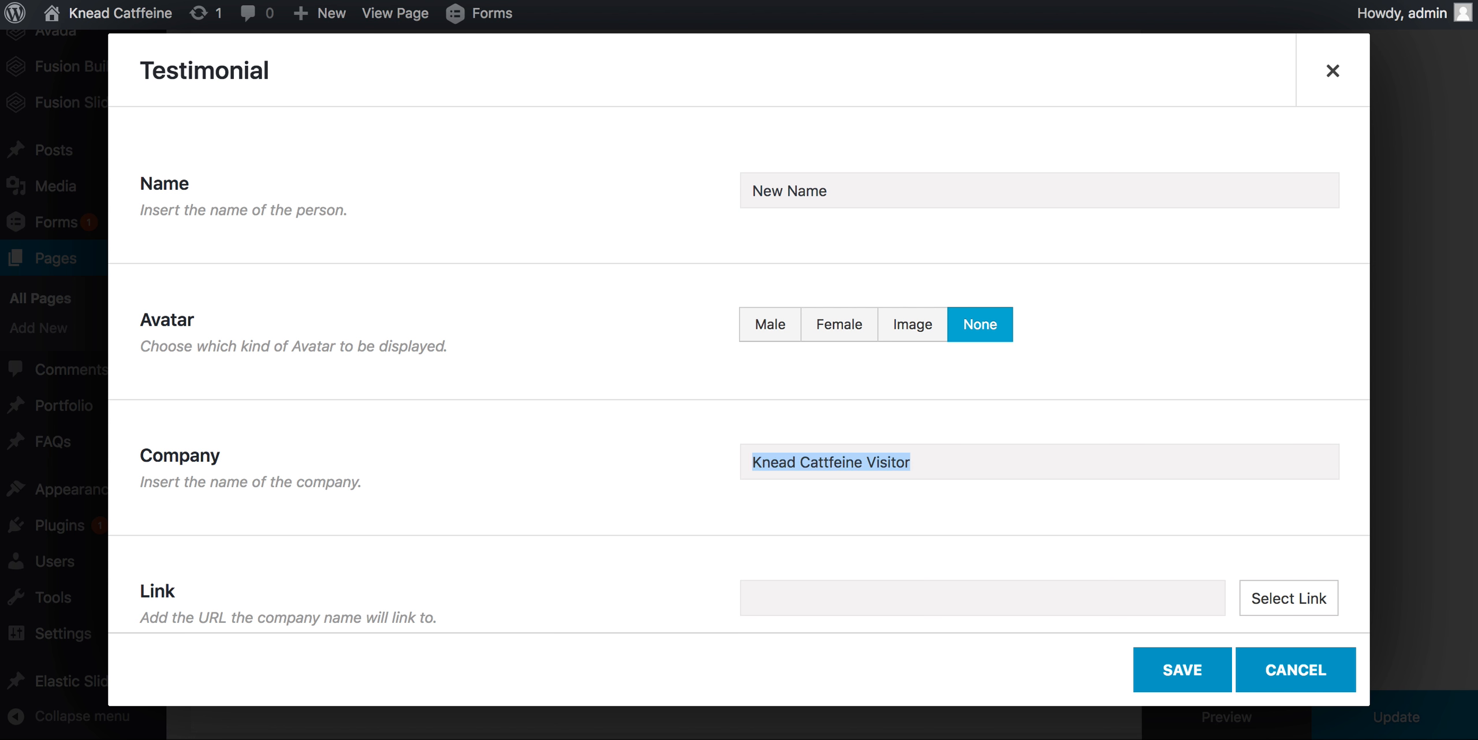
left_click(919, 467)
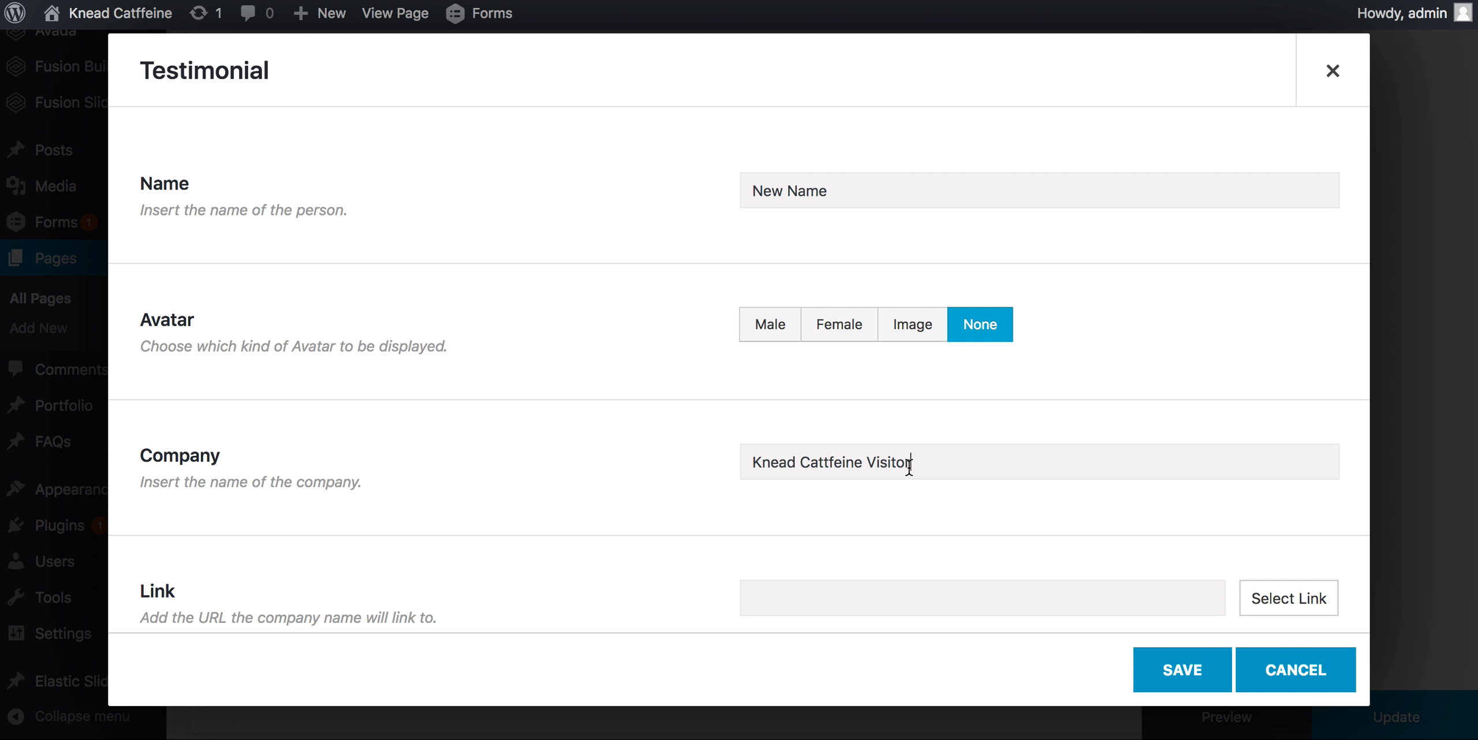
Step: Replace the text inside the quotation marks of the "New Name" testimonial's content with "New testimonial" and save the testimonial
scroll(909, 467, "down", 5)
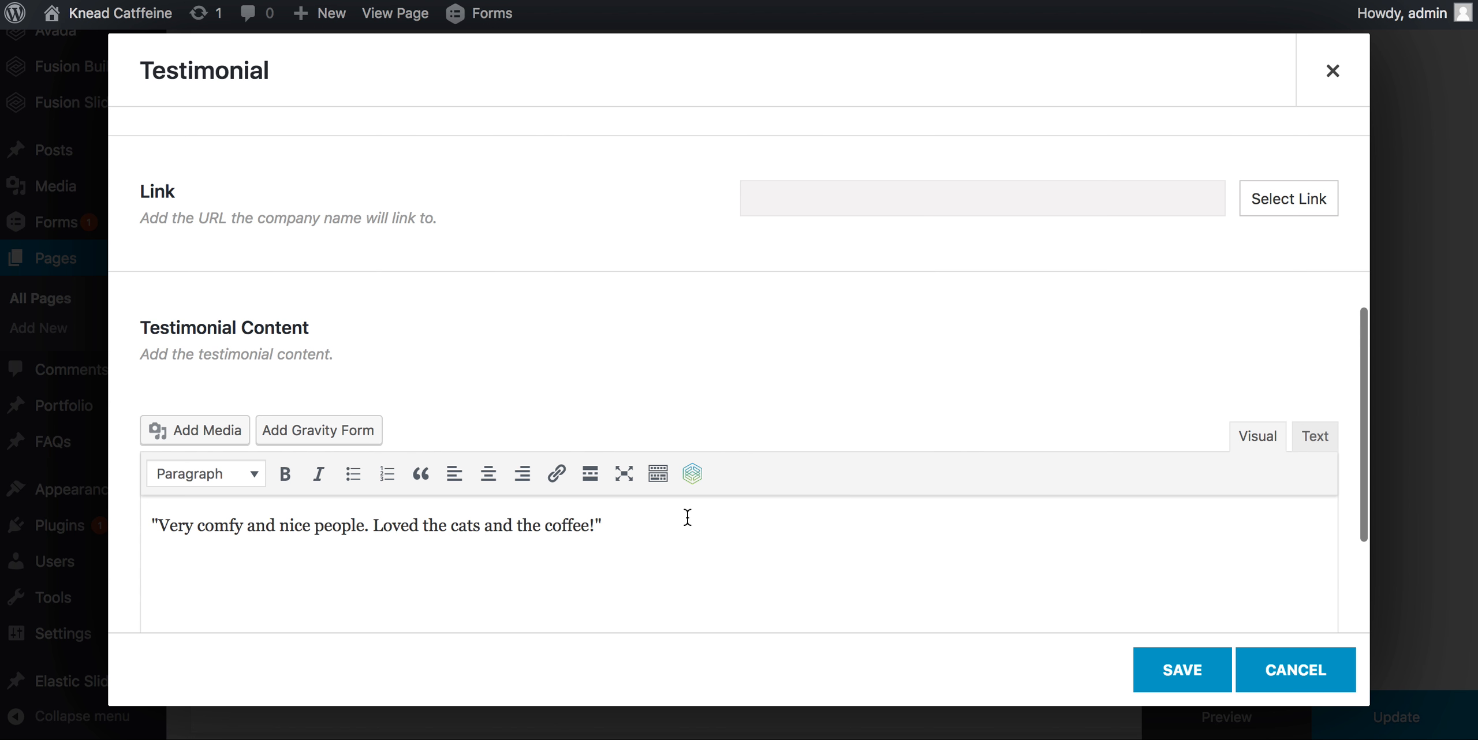
left_click(596, 525)
left_click_drag(534, 525, 157, 524)
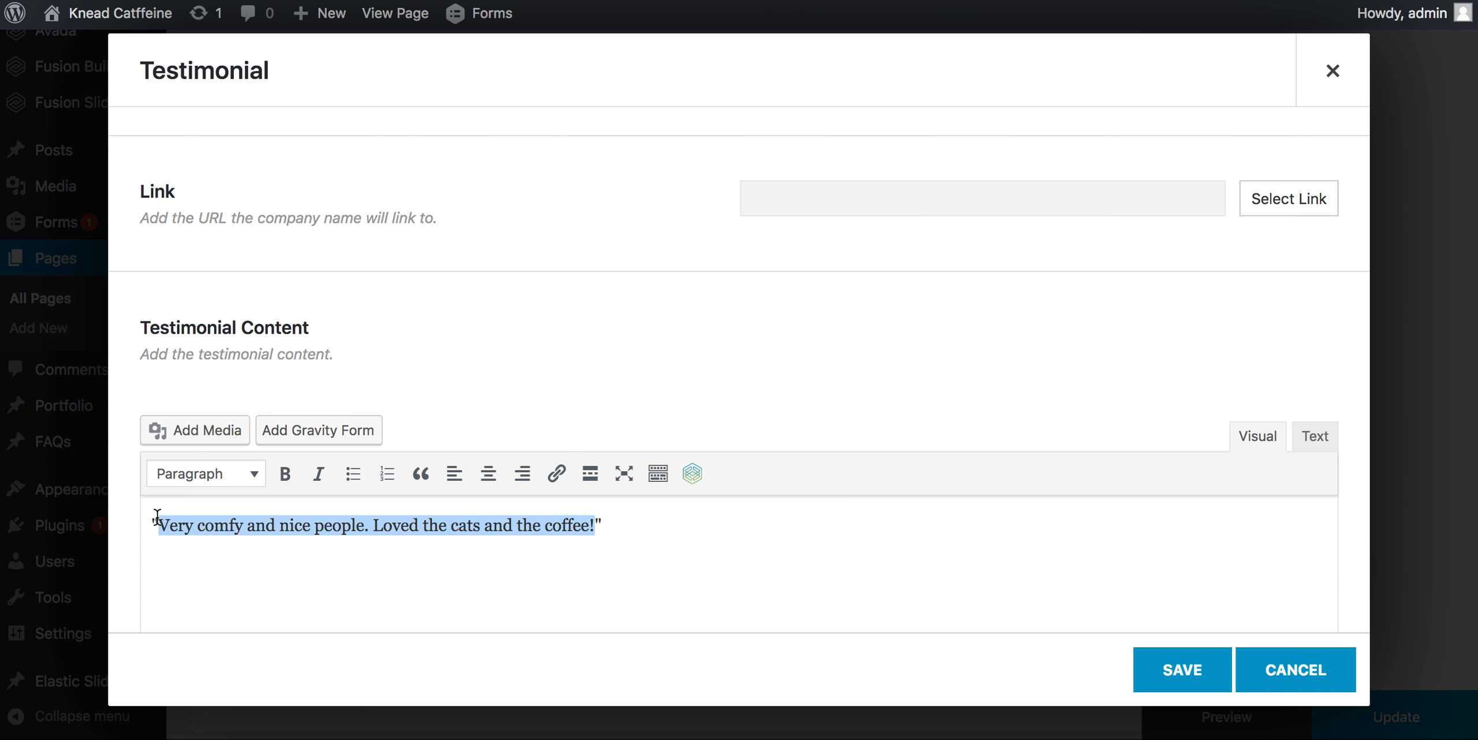
type("New t")
type("estimon")
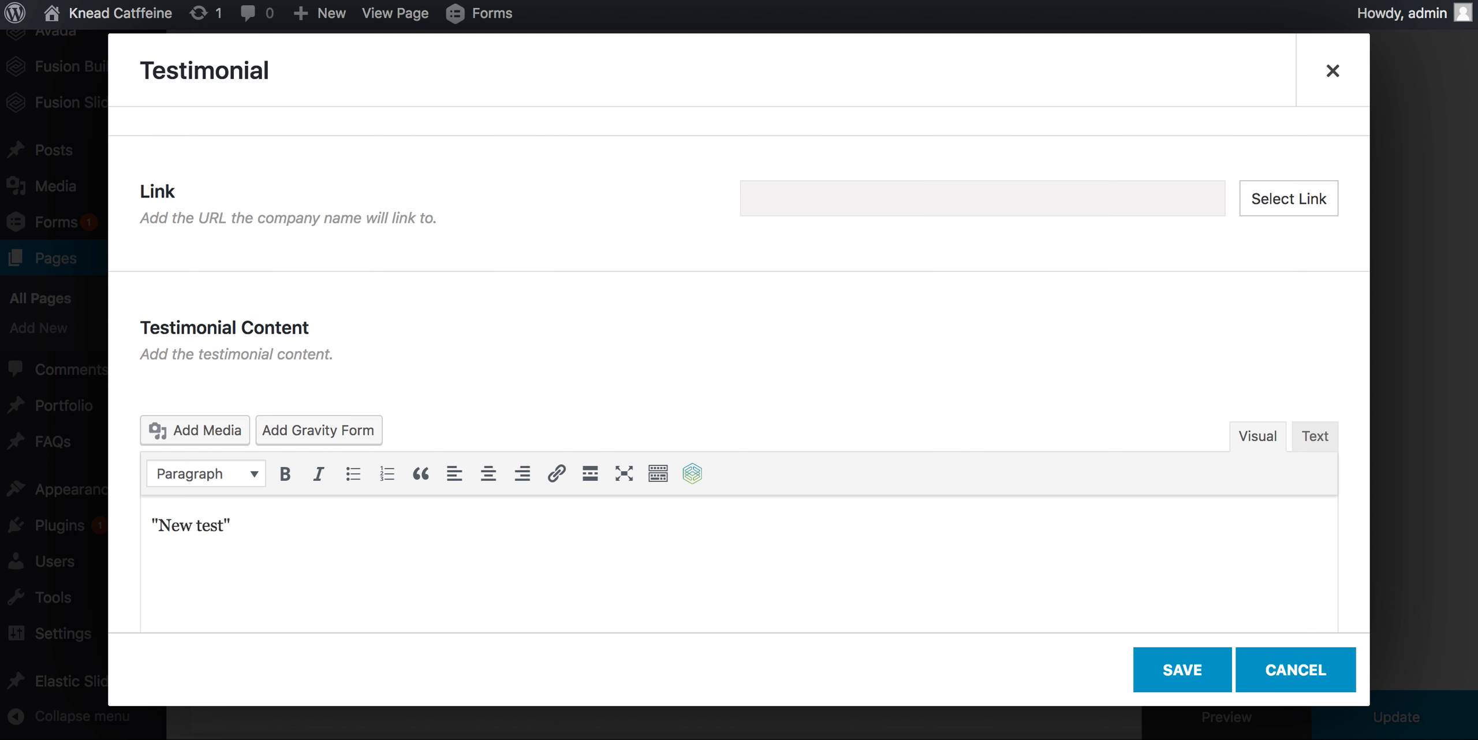
type("ial")
left_click(1175, 672)
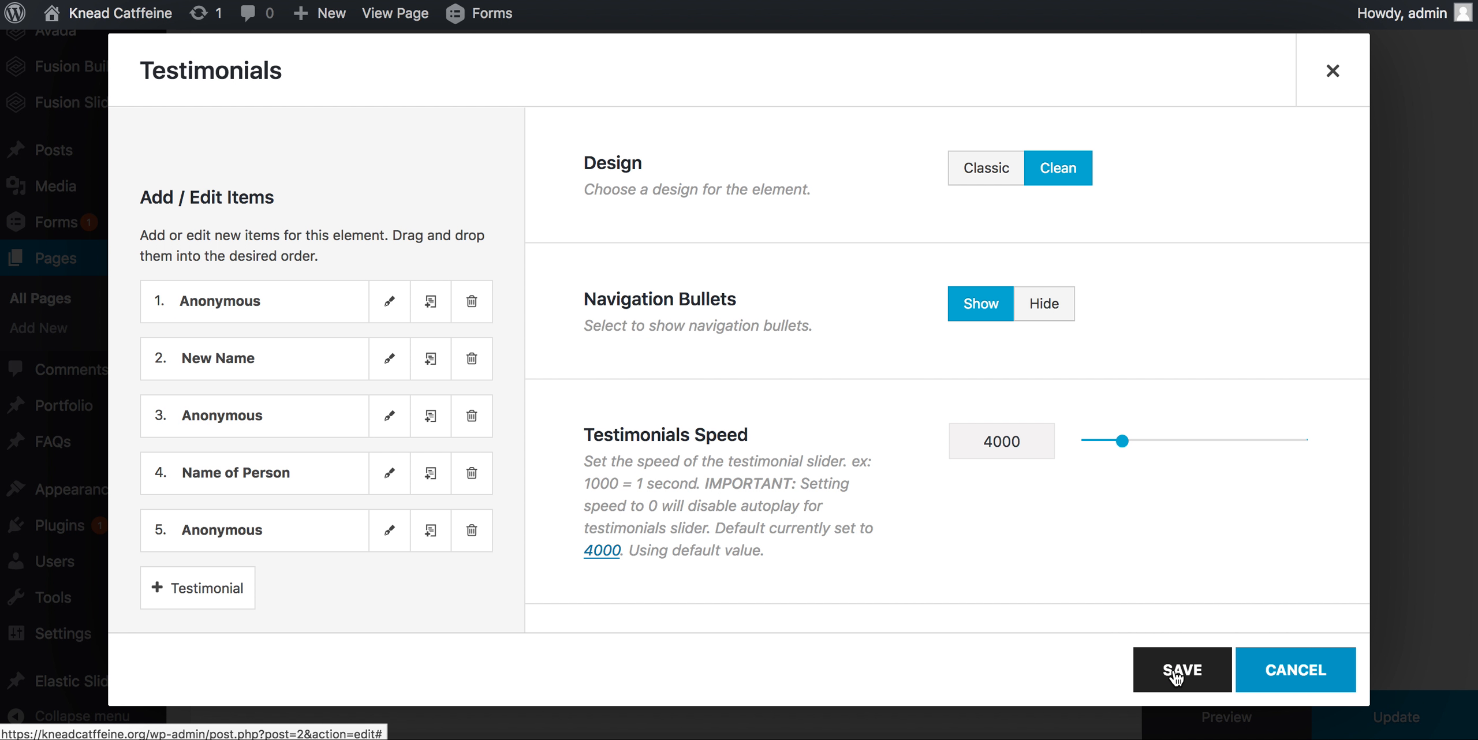
Step: Delete the third testimonial, Anonymous, from the list and discard the changes to the Testimonials element
left_click(473, 417)
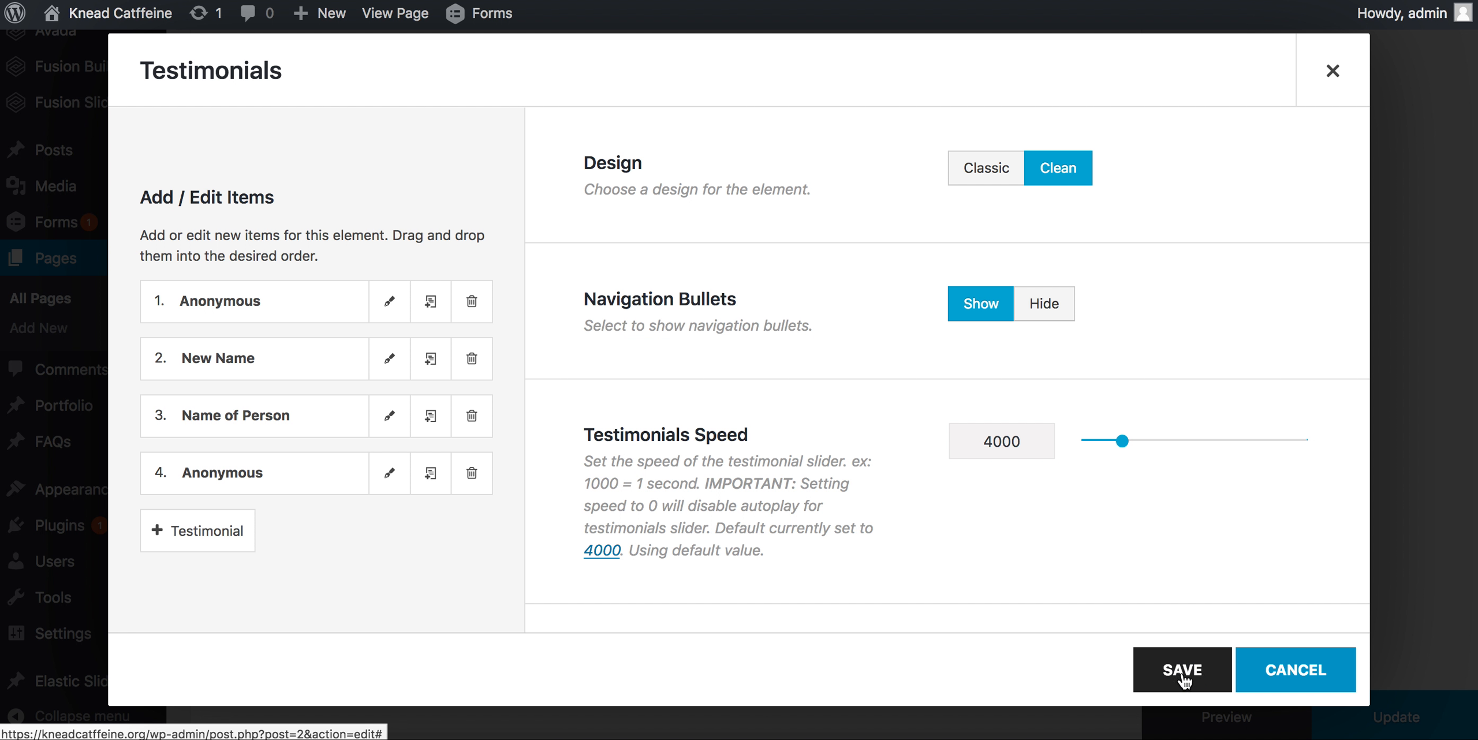
left_click(1314, 673)
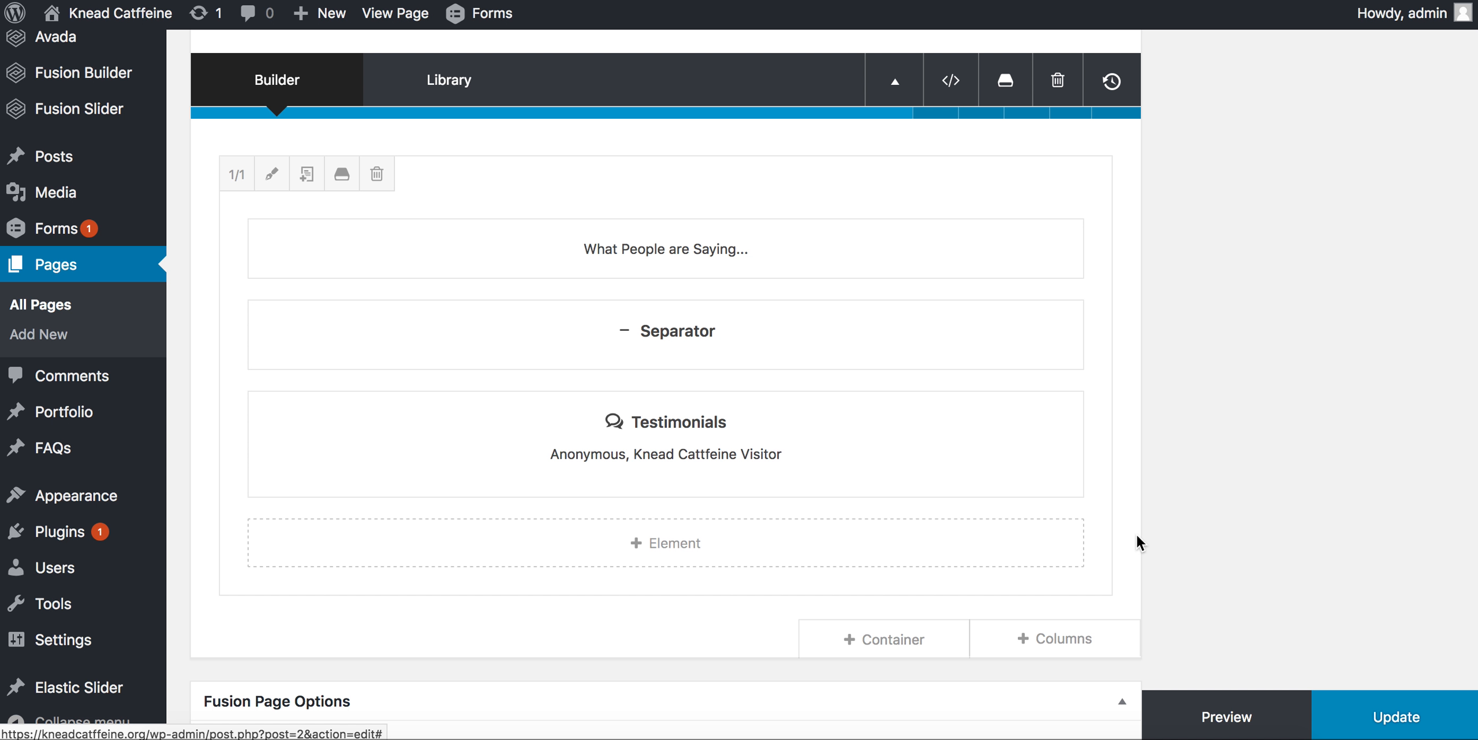
Step: In the "Caffeine + Cuddles" text block of the second container, insert "Add more information." after "adopt them!", switch the content to HTML and save it
mouse_move(881, 472)
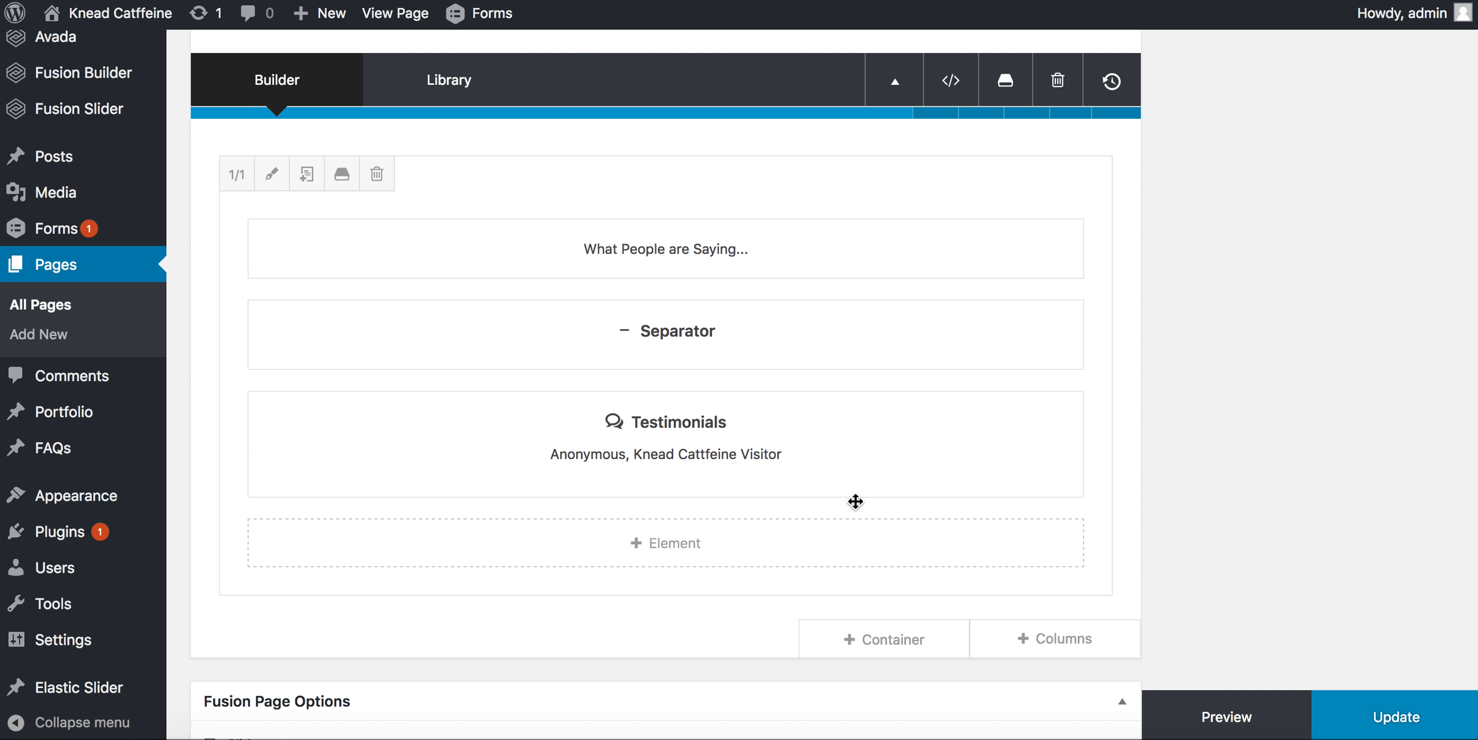
scroll(1347, 546, "up", 20)
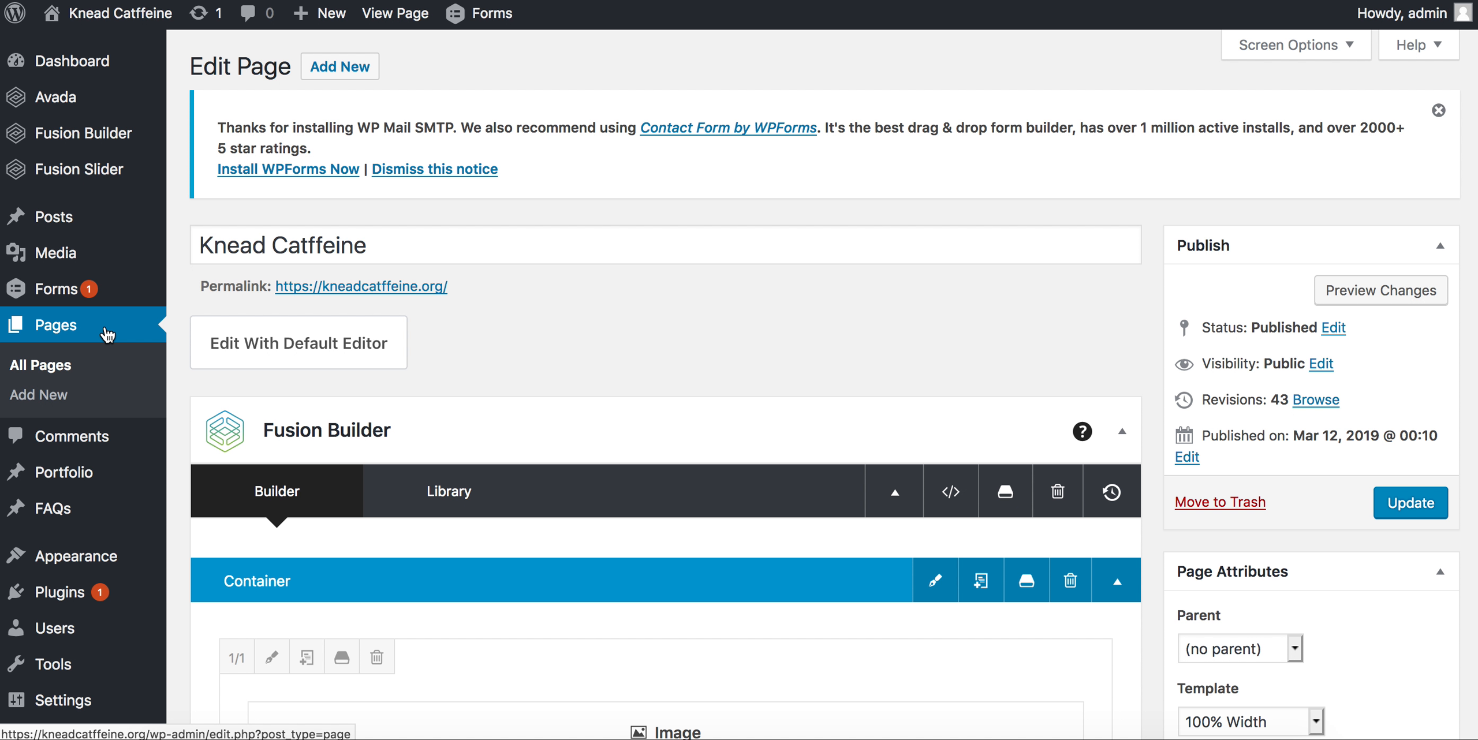
scroll(621, 360, "down", 5)
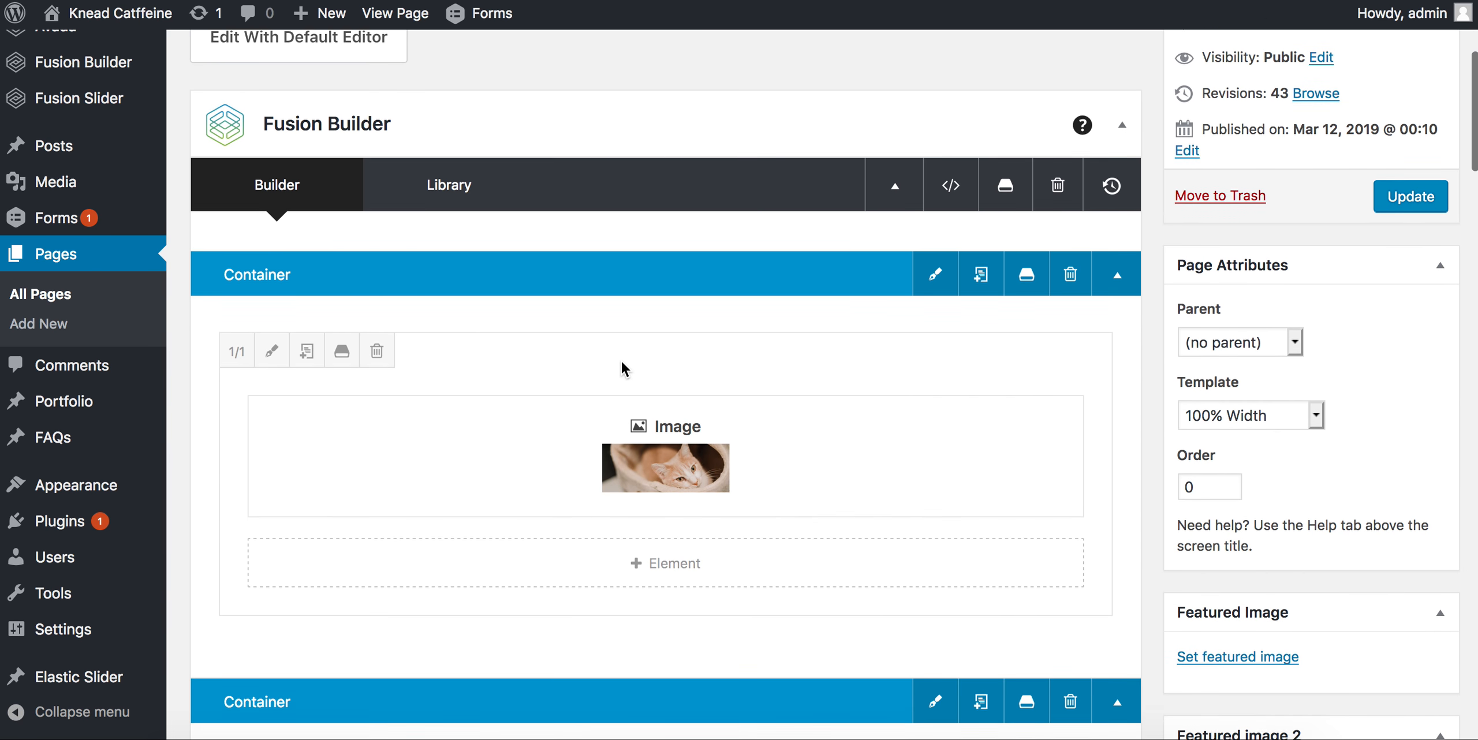
scroll(537, 535, "down", 1)
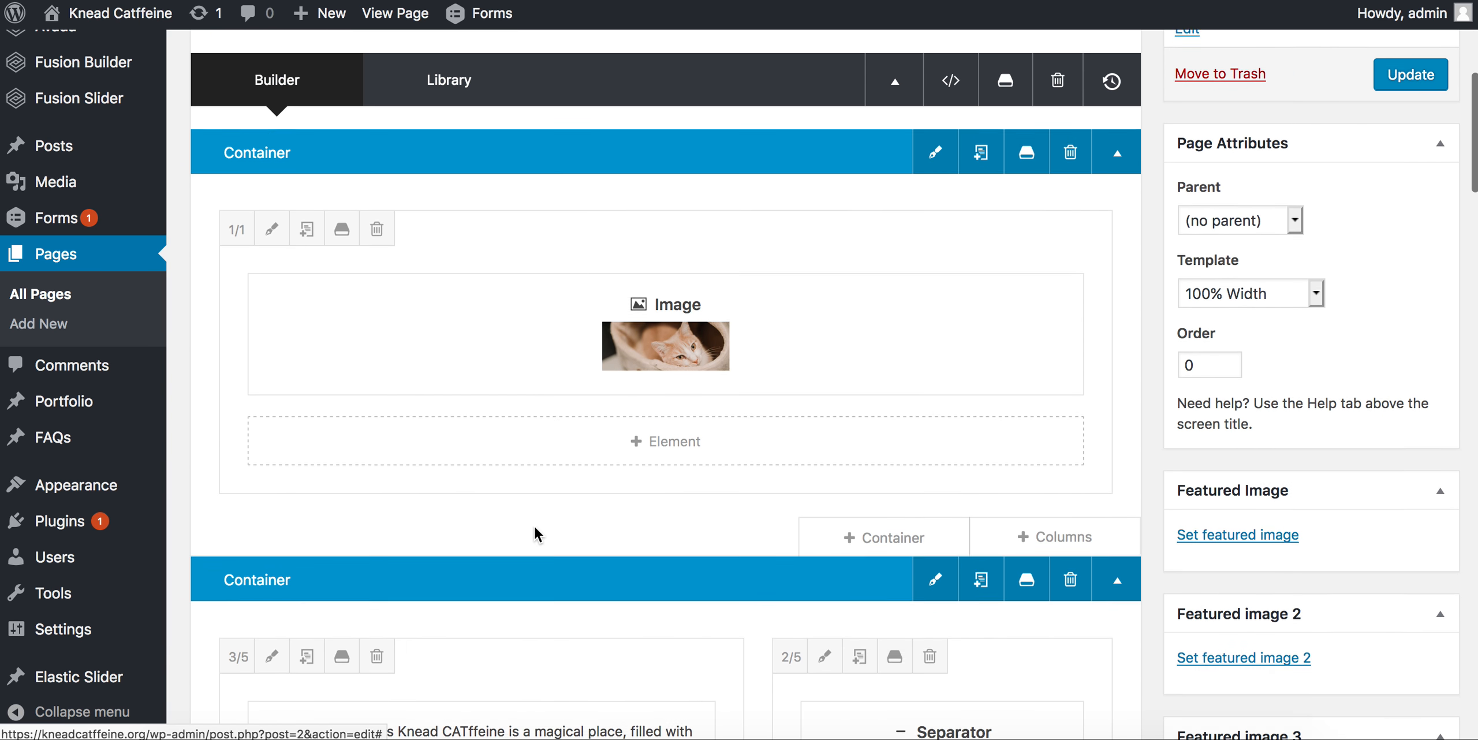
scroll(537, 534, "down", 5)
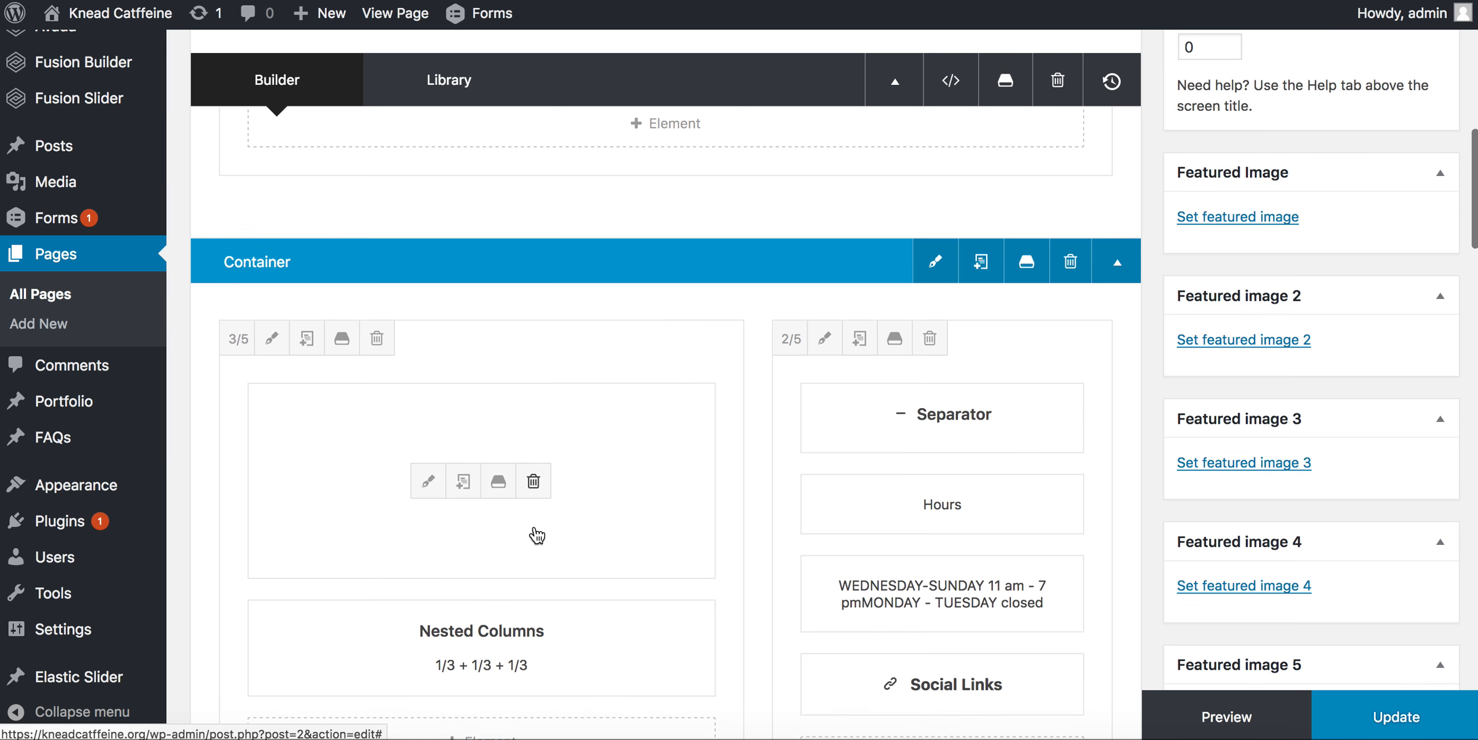
scroll(537, 534, "down", 2)
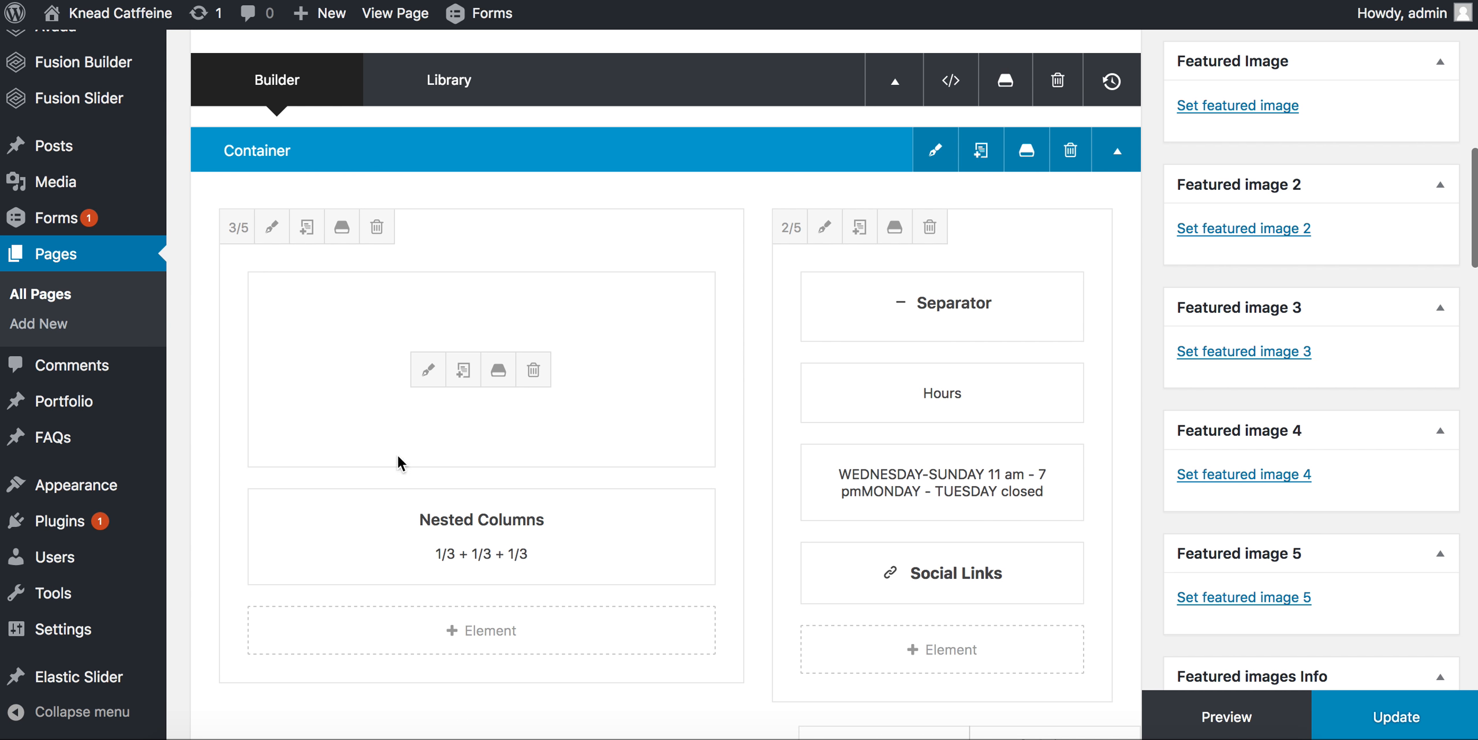
left_click(428, 371)
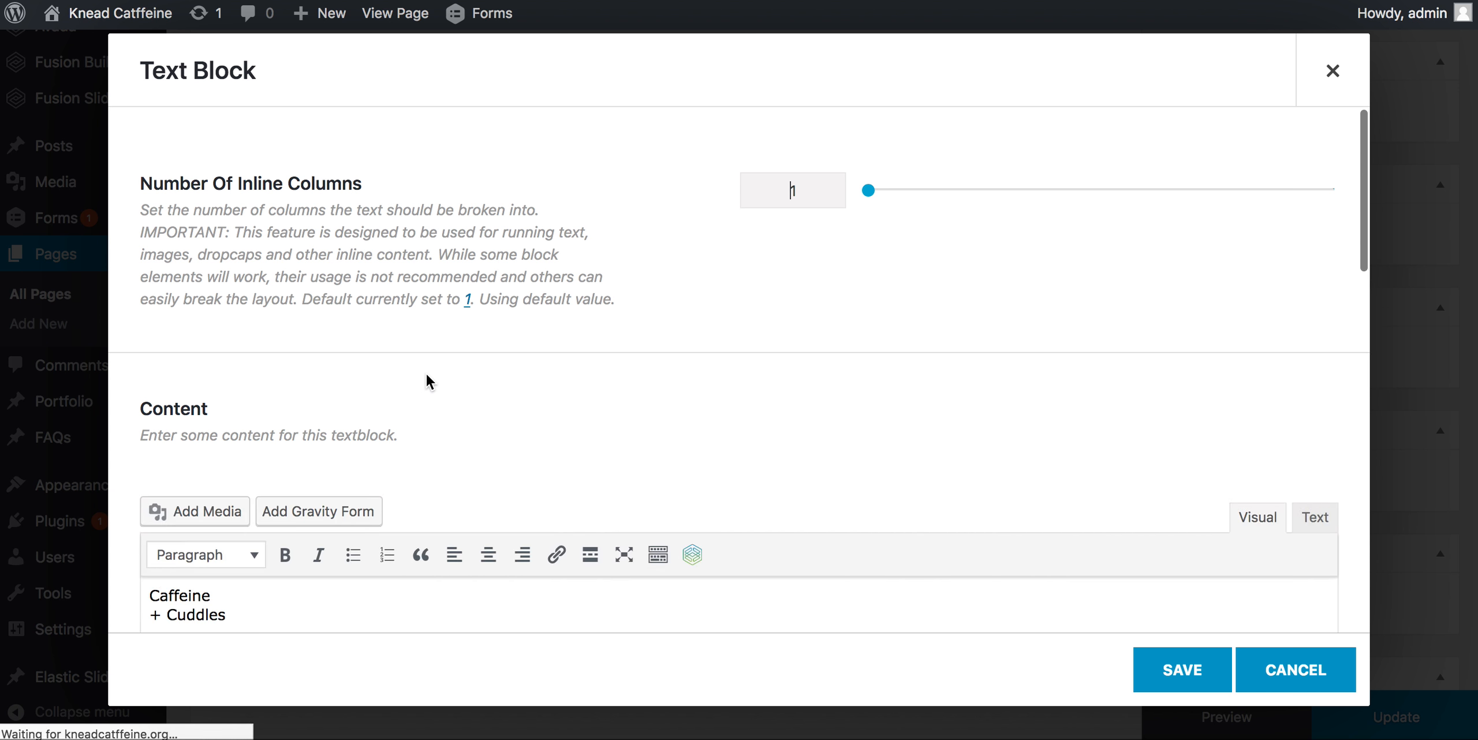
scroll(427, 376, "down", 2)
left_click(1315, 449)
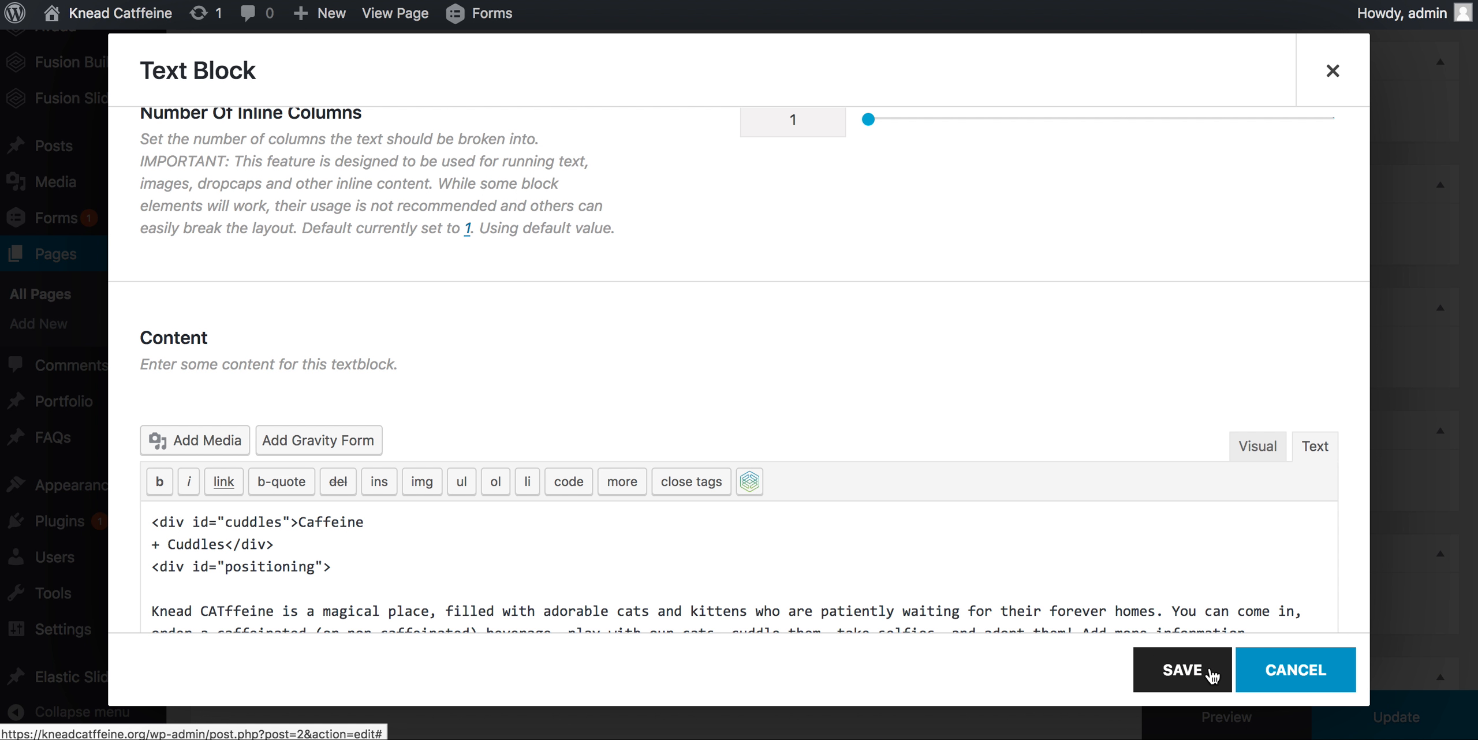
left_click(1212, 676)
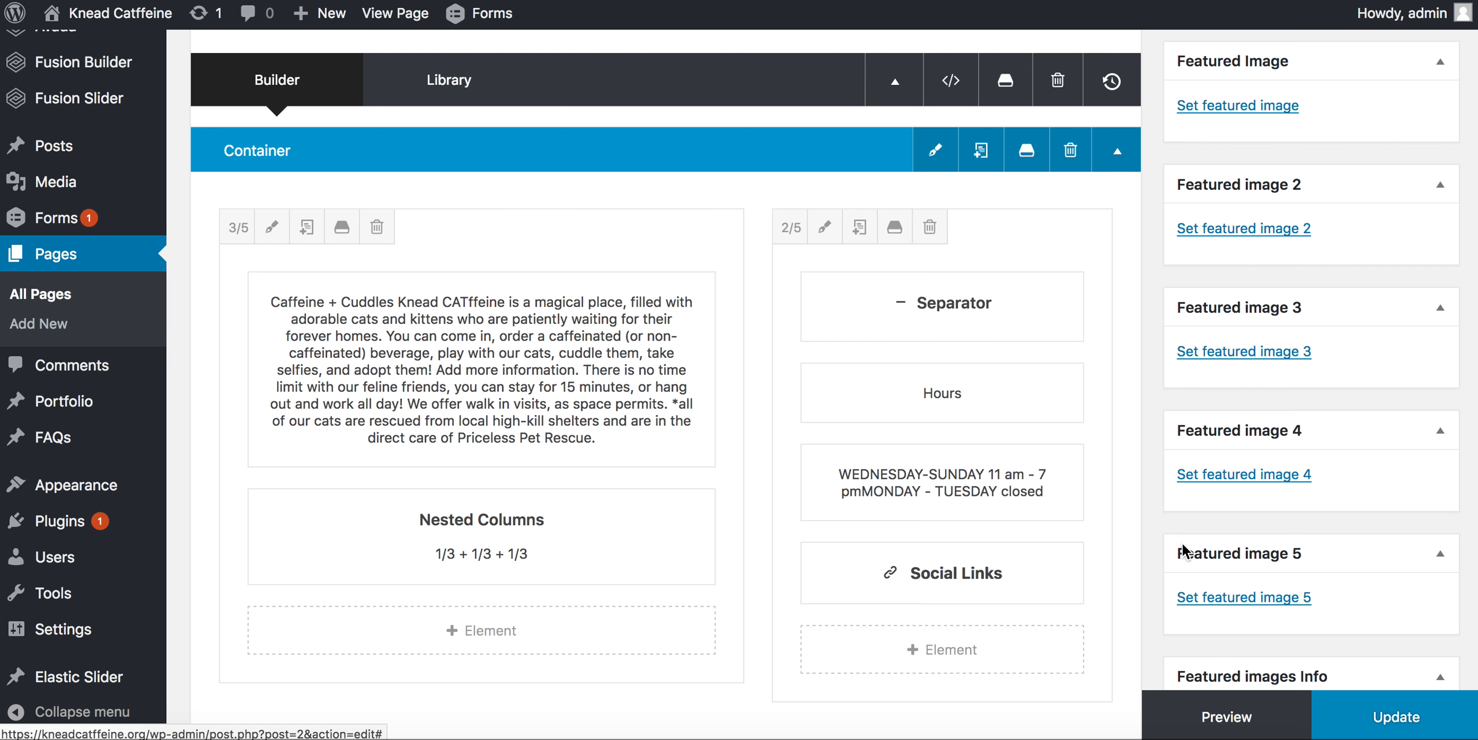
scroll(1183, 551, "up", 10)
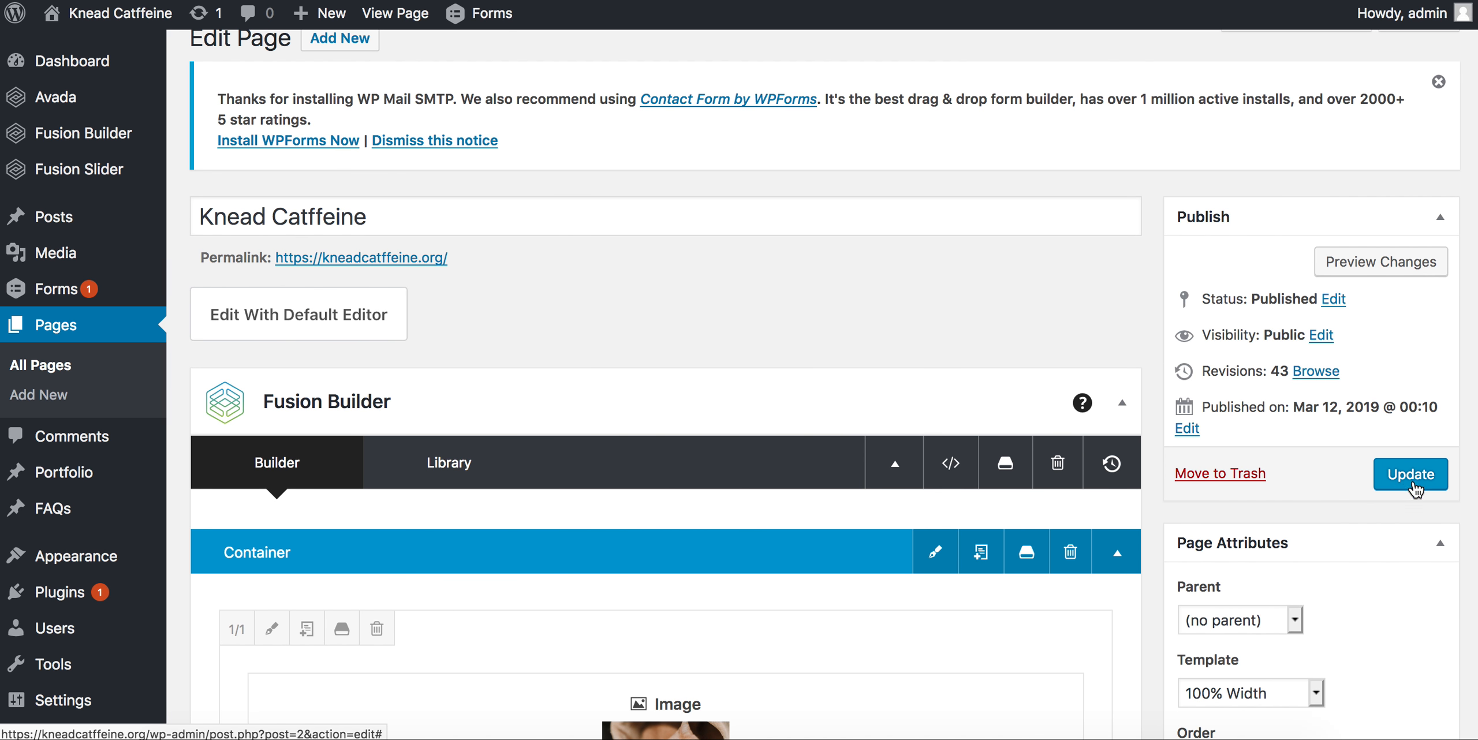
left_click(1413, 484)
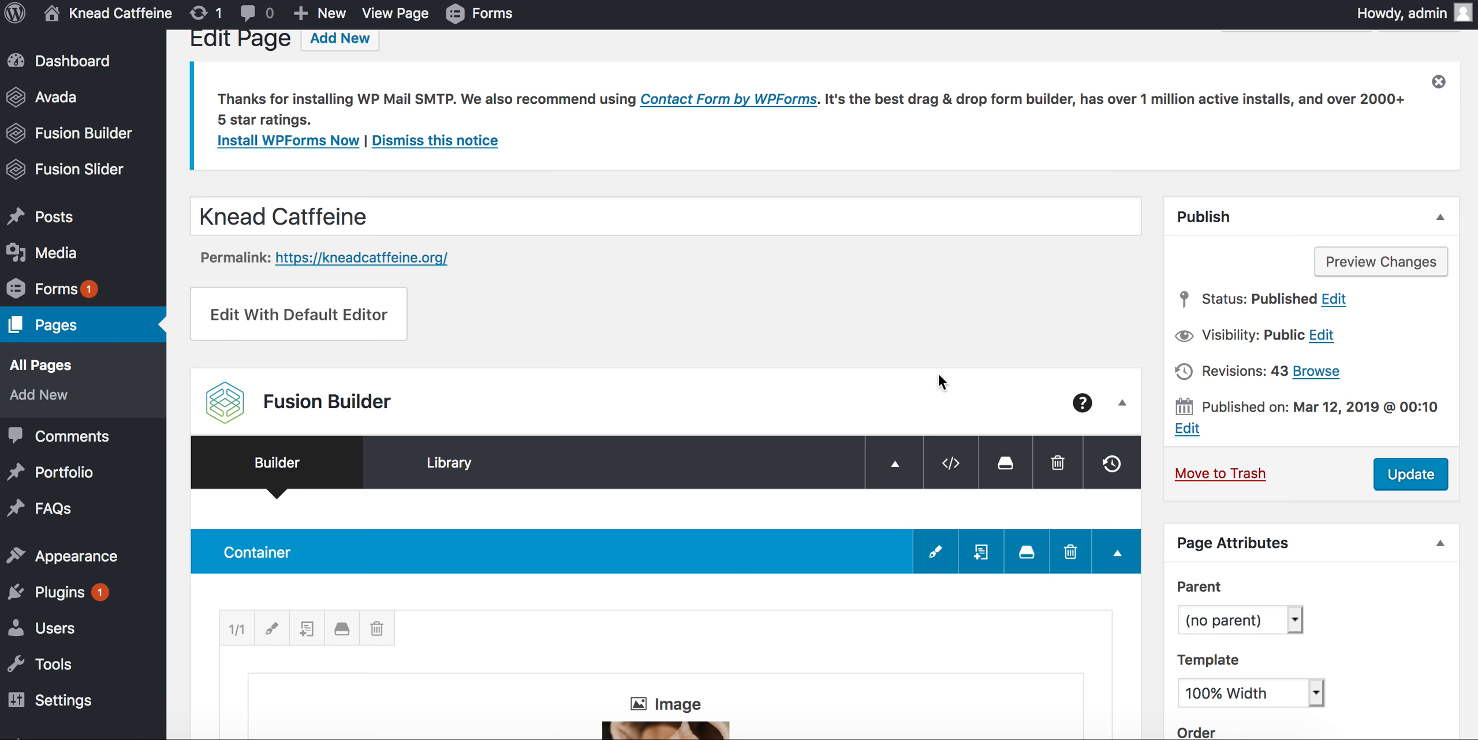
scroll(938, 374, "down", 3)
scroll(938, 376, "down", 1)
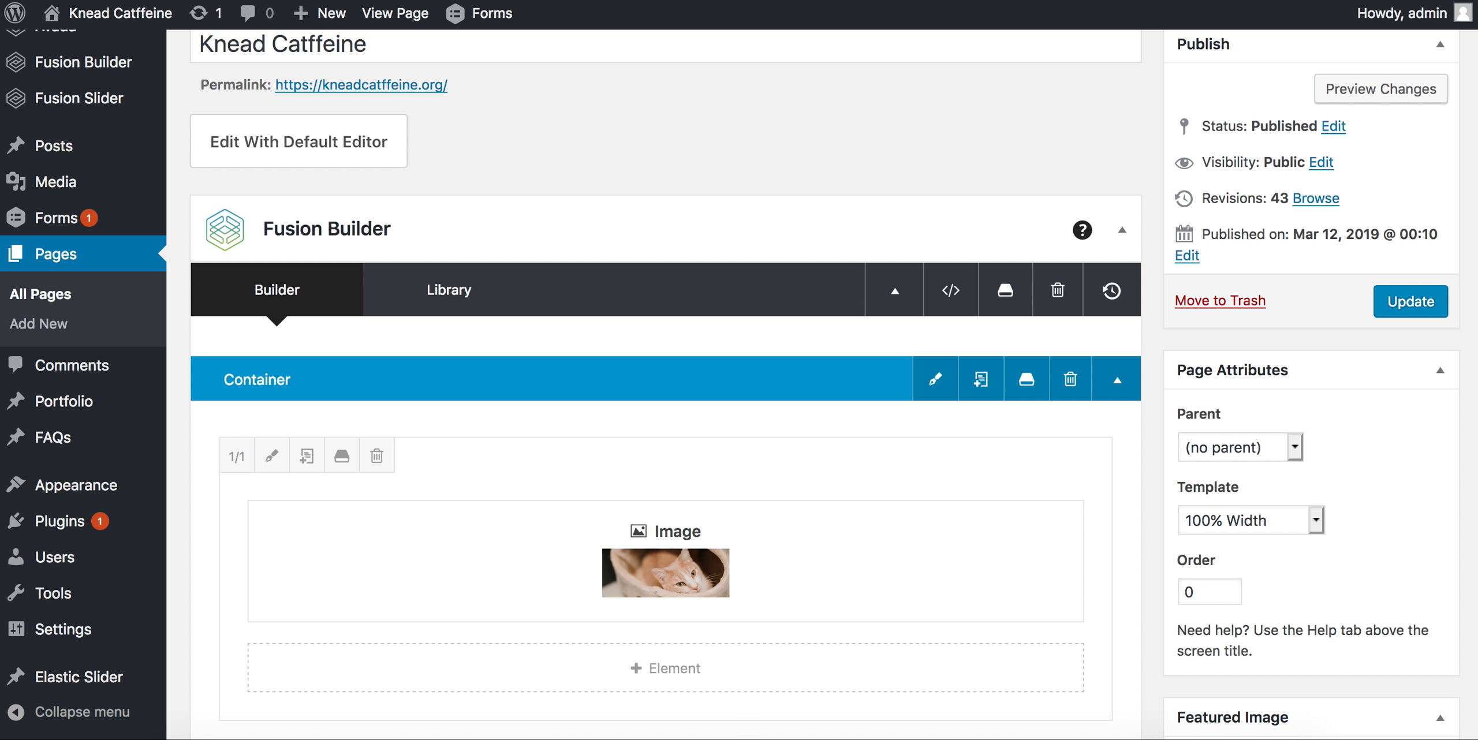
right_click(770, 737)
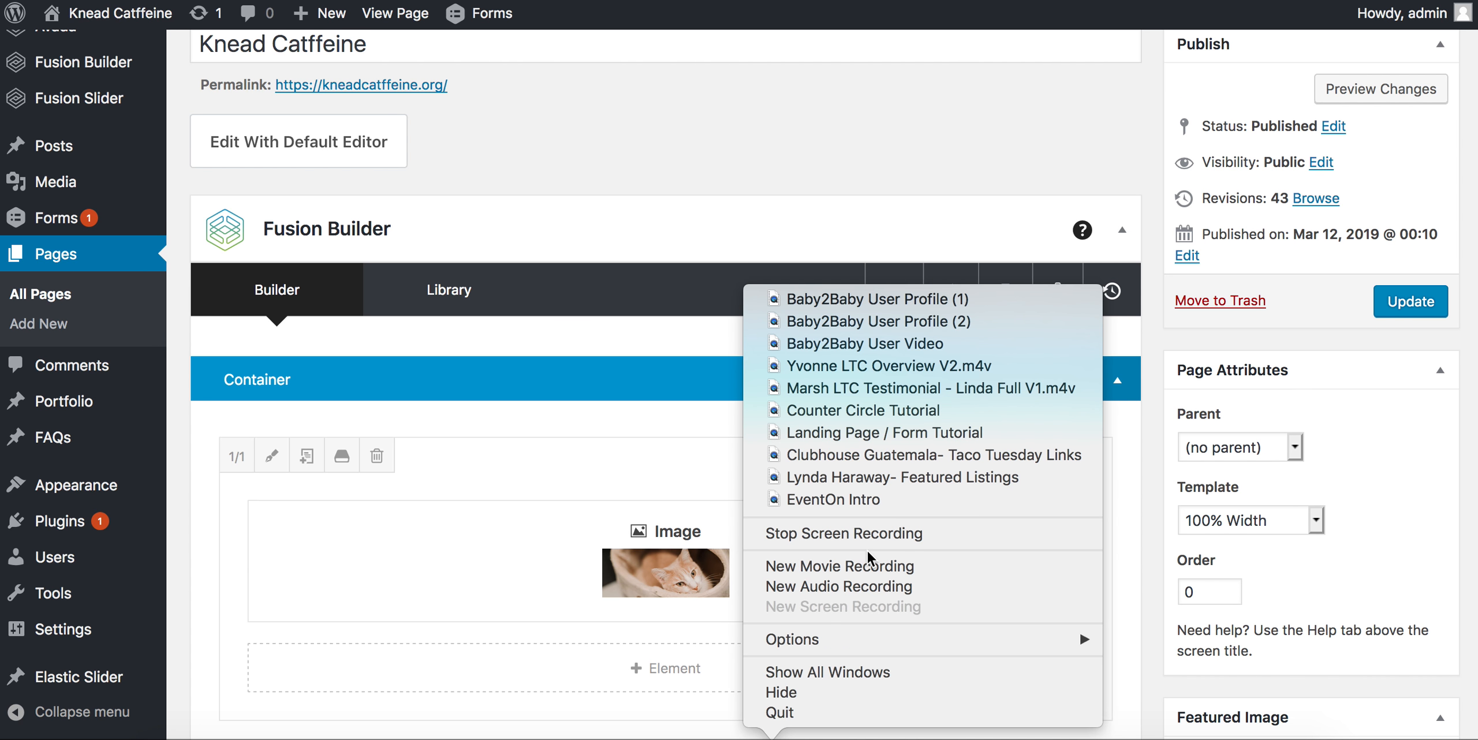